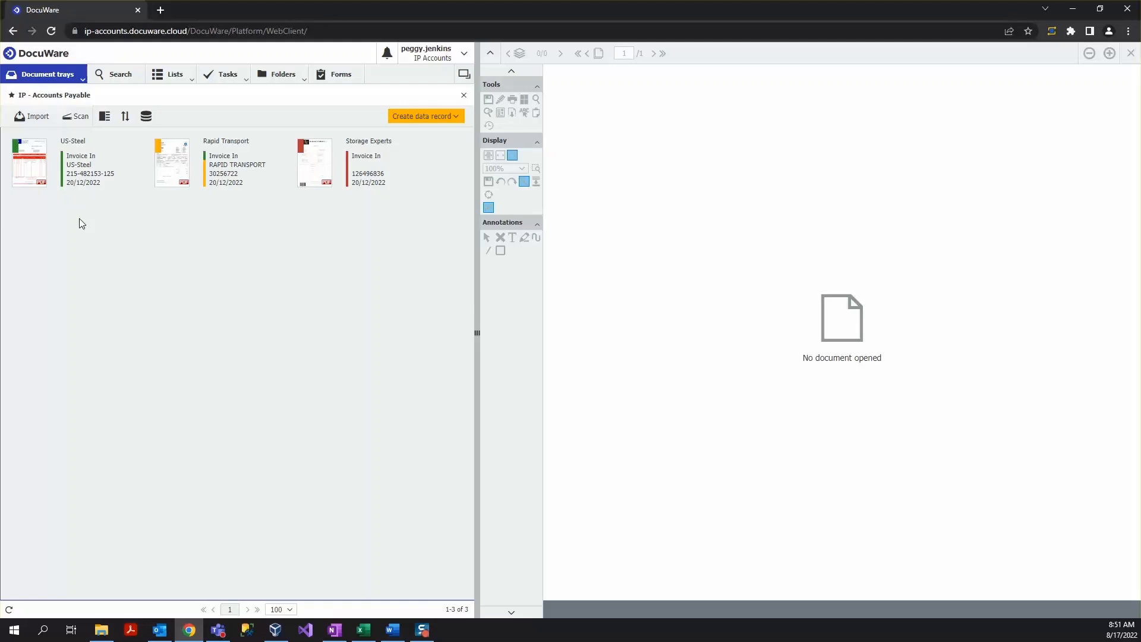
- Open the US-Steel invoice from the document tray in the viewer and zoom it in and back out
double_click(18, 158)
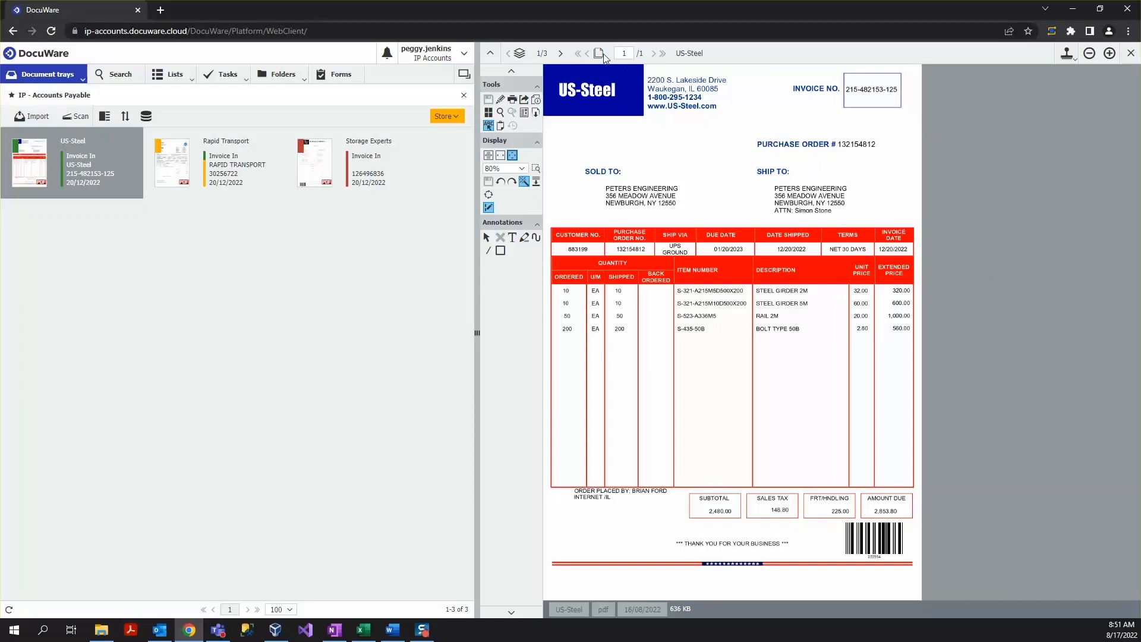
left_click(1110, 53)
left_click(1110, 54)
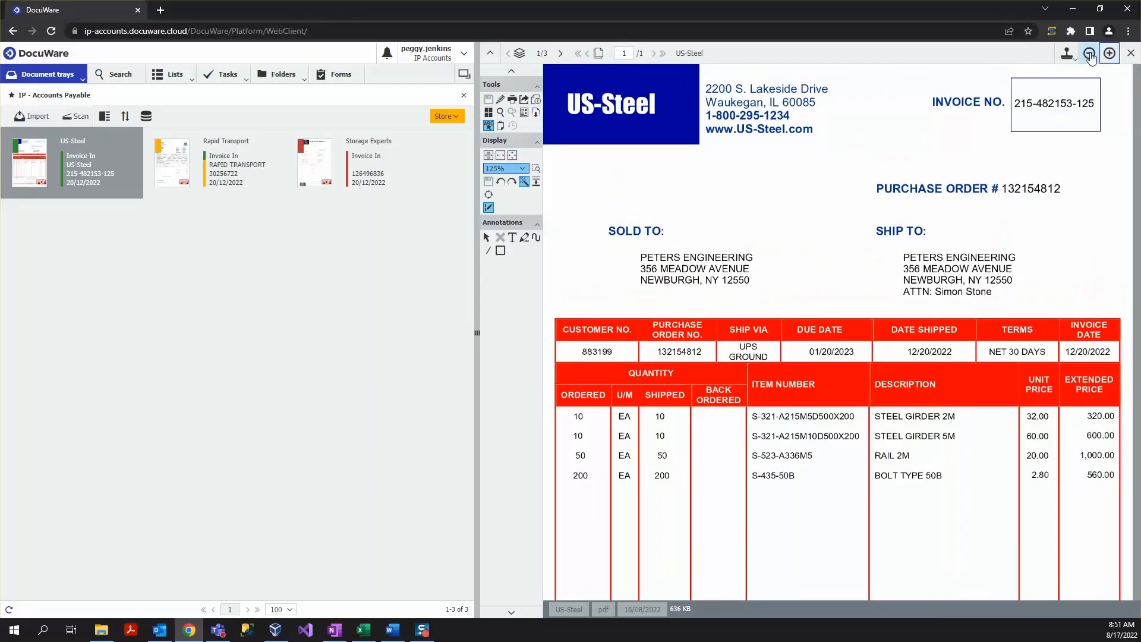
left_click(1090, 55)
left_click(1090, 54)
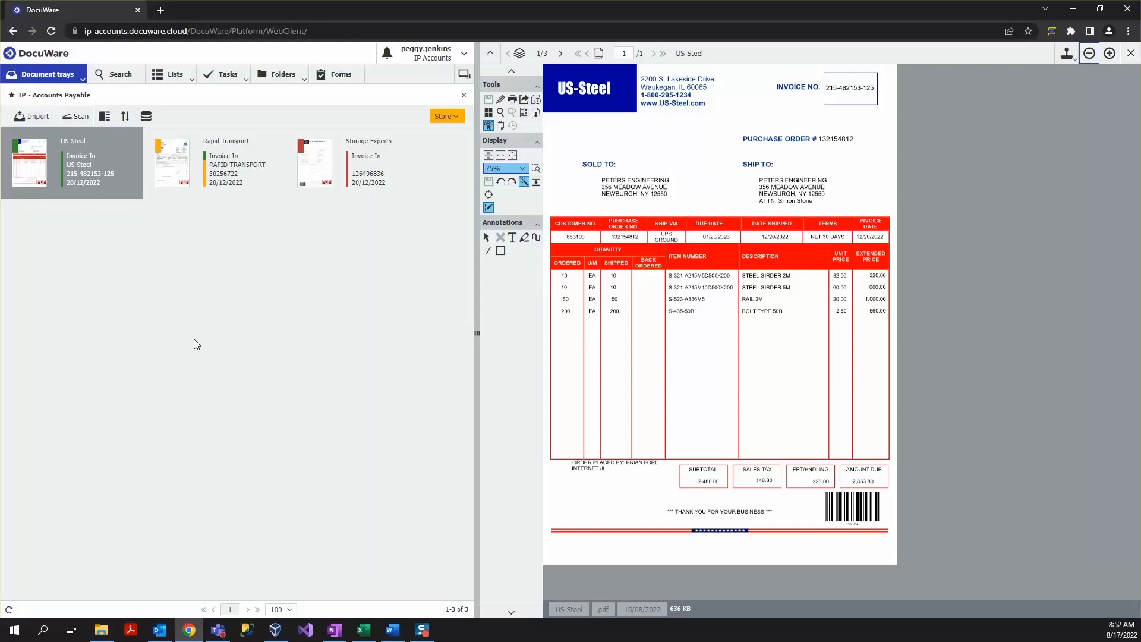
- Open the account menu's Desktop Apps submenu to view the install and connect options
left_click(456, 55)
mouse_move(445, 114)
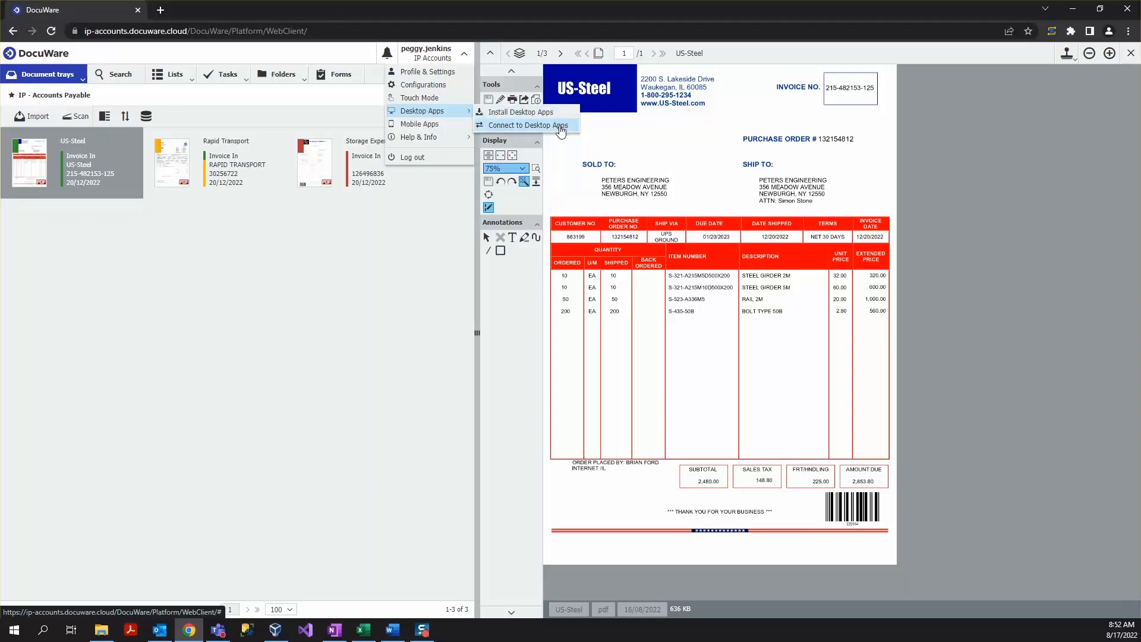
left_click(374, 239)
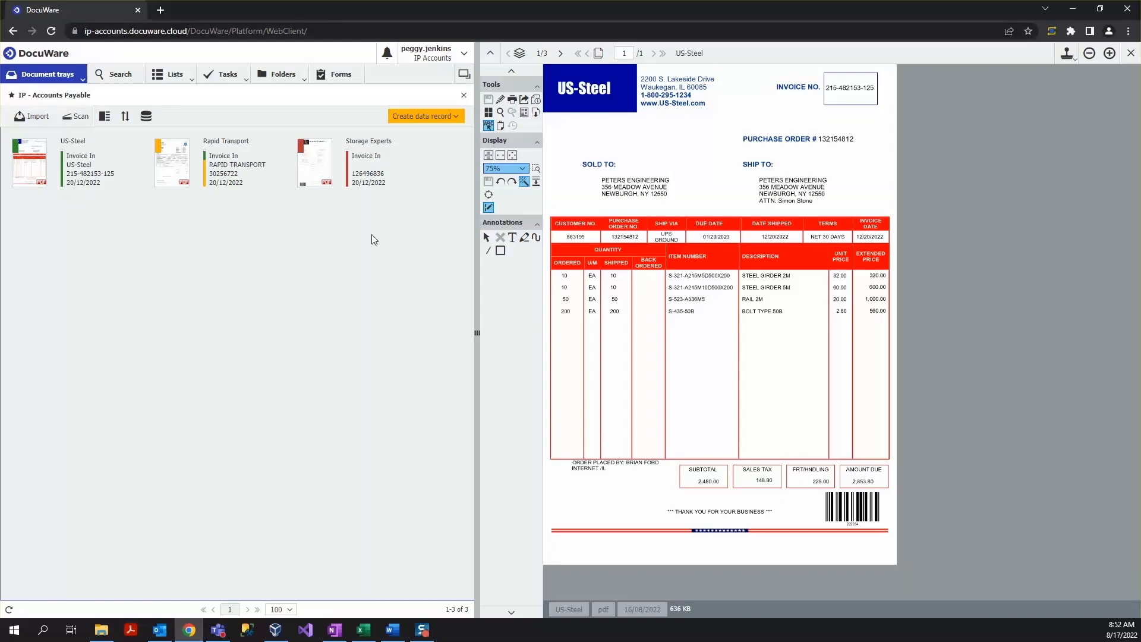
- Switch the document tray to table view and back to thumbnail view
left_click(109, 119)
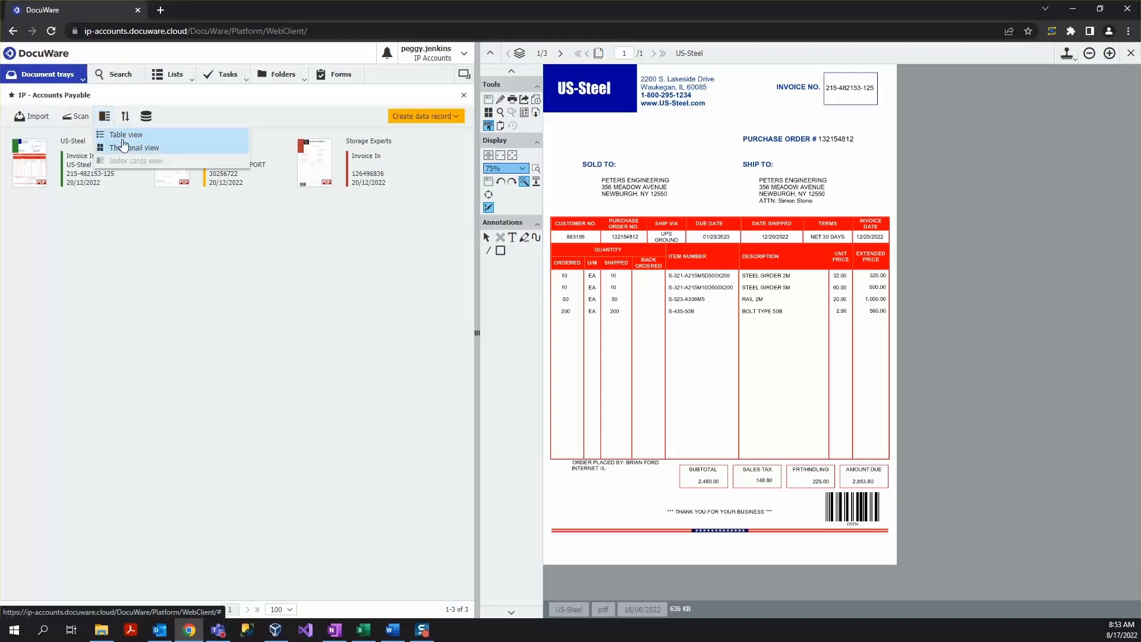
left_click(122, 145)
left_click(143, 202)
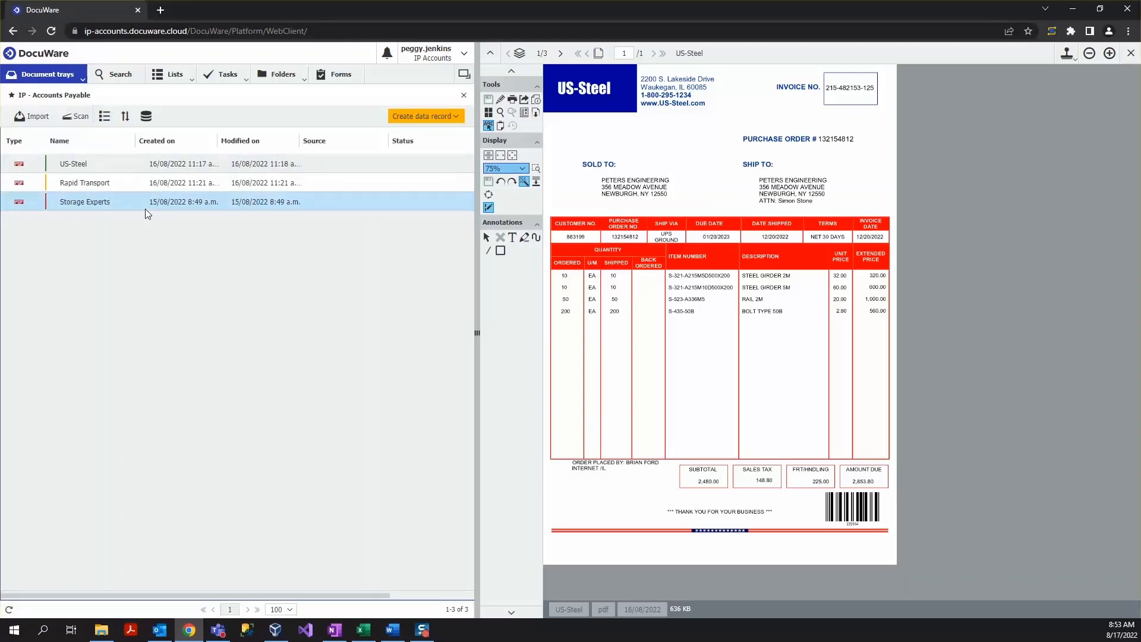
left_click(105, 116)
left_click(127, 160)
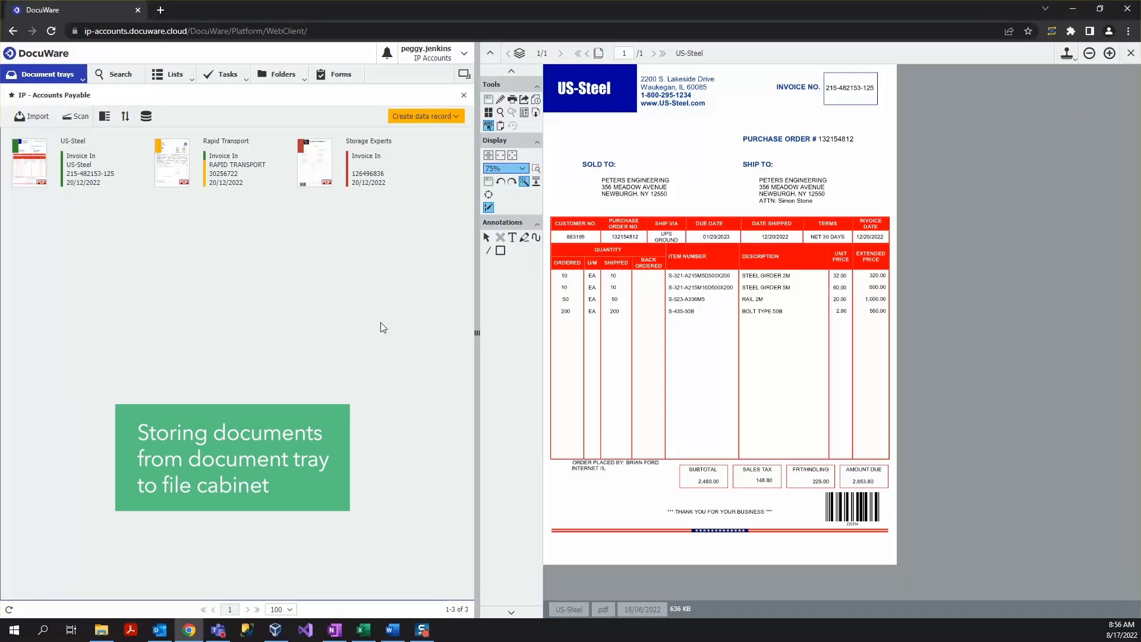
- Select the US-Steel document and open the Store list of available file cabinet dialogs
left_click(69, 149)
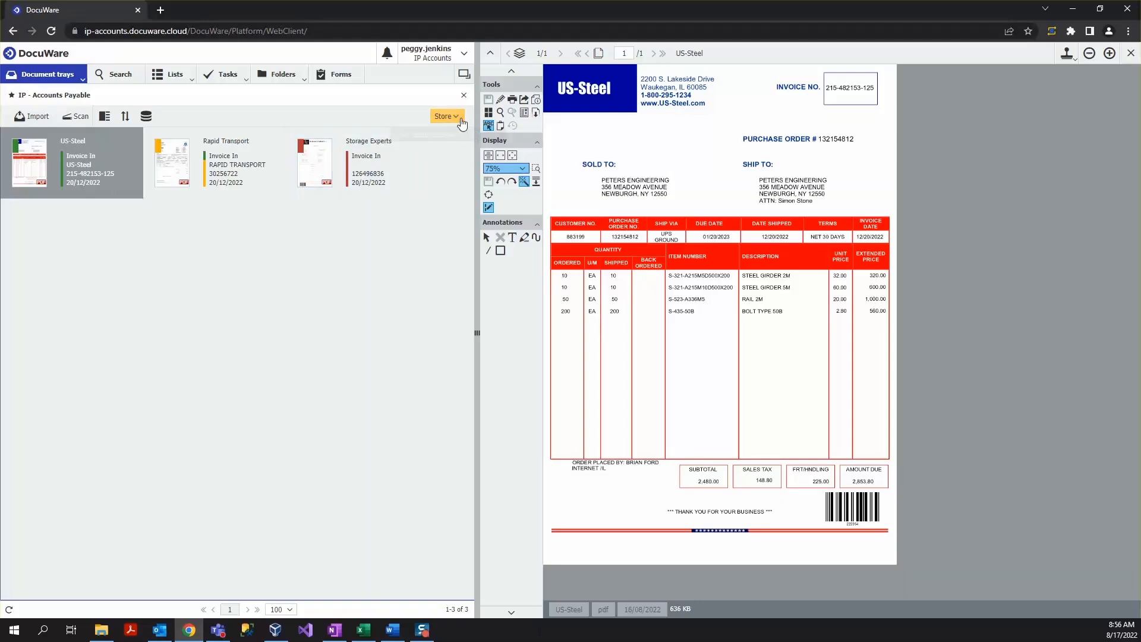
left_click(462, 117)
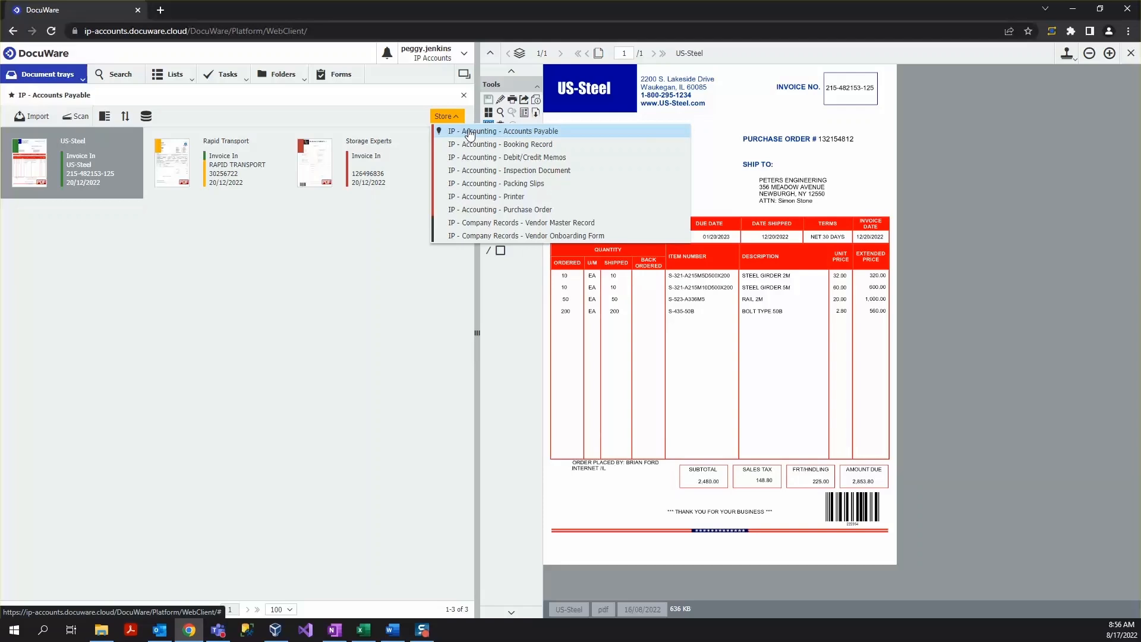
left_click(340, 264)
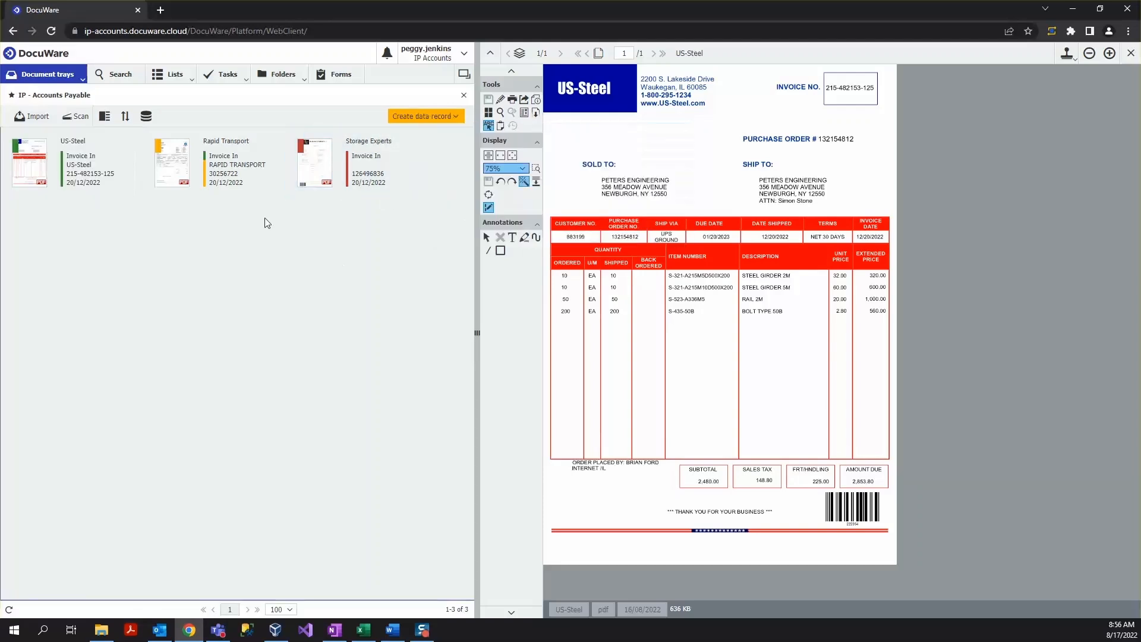
- Show the list of store dialogs and drag the US-Steel invoice onto the Accounts Payable dialog
left_click(146, 117)
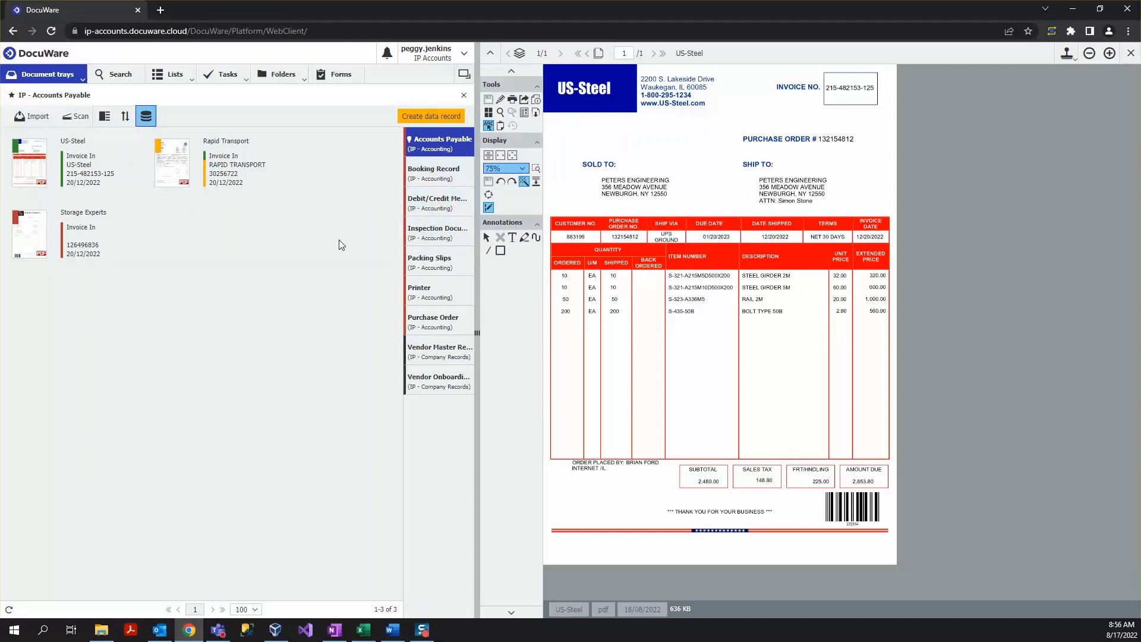
left_click(84, 168)
left_click_drag(83, 167, 424, 138)
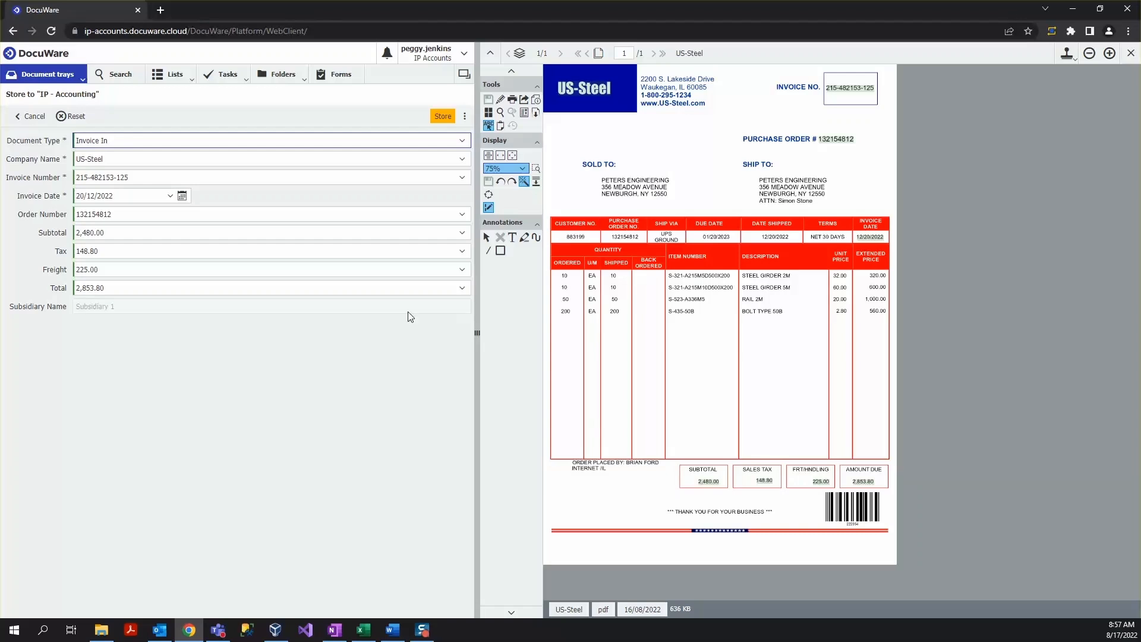
- Clear the Company Name field and pick US-Steel from its list
left_click(449, 160)
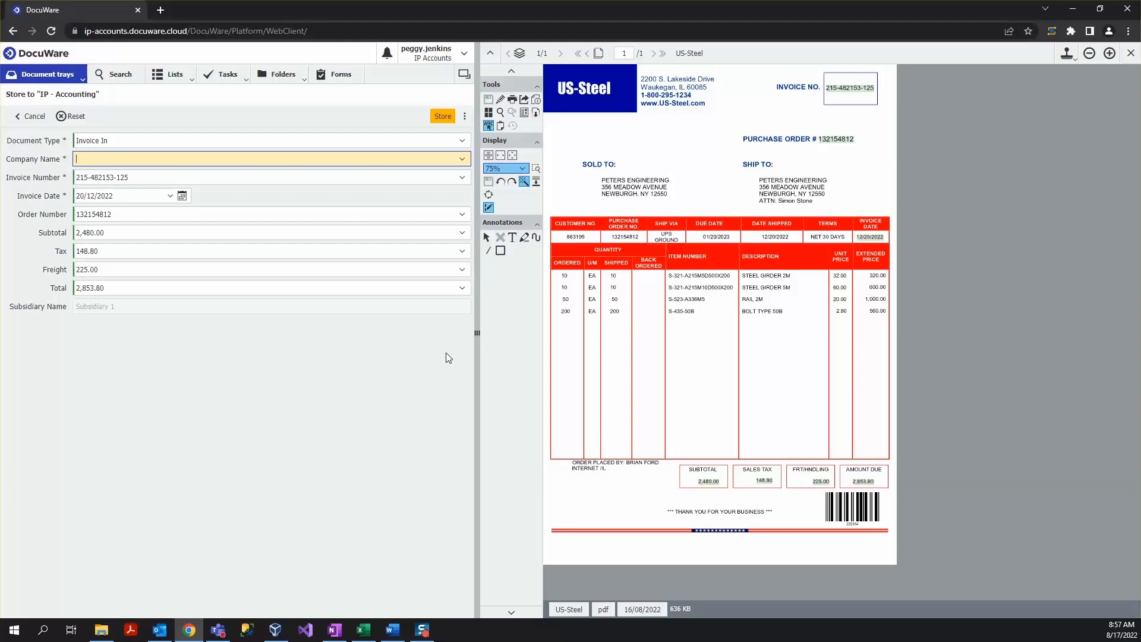
left_click(463, 160)
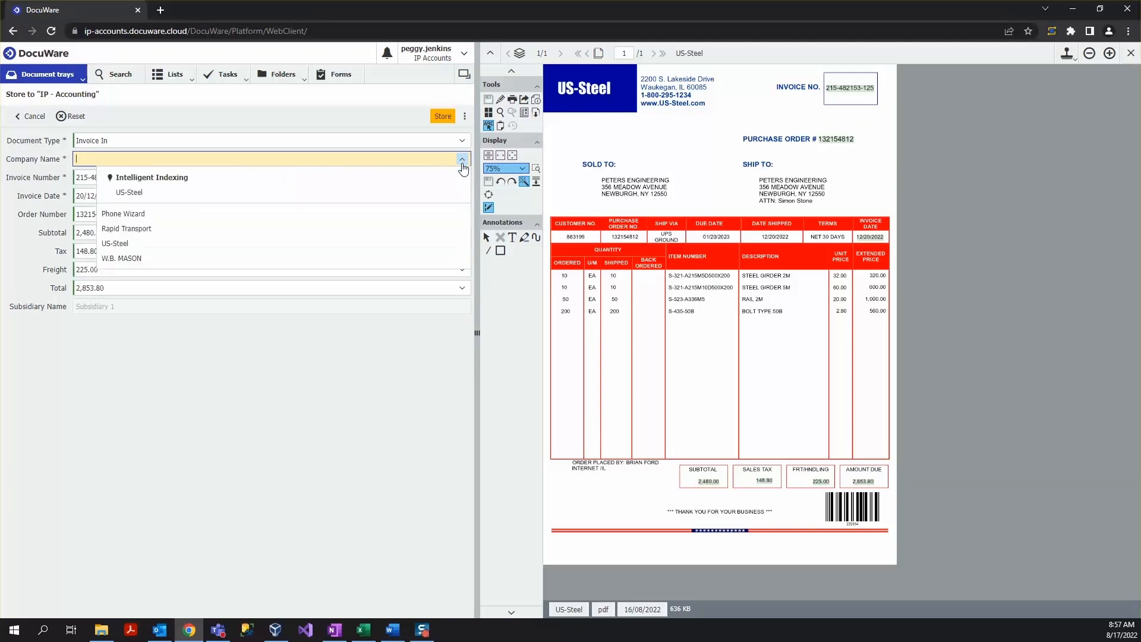
left_click(158, 244)
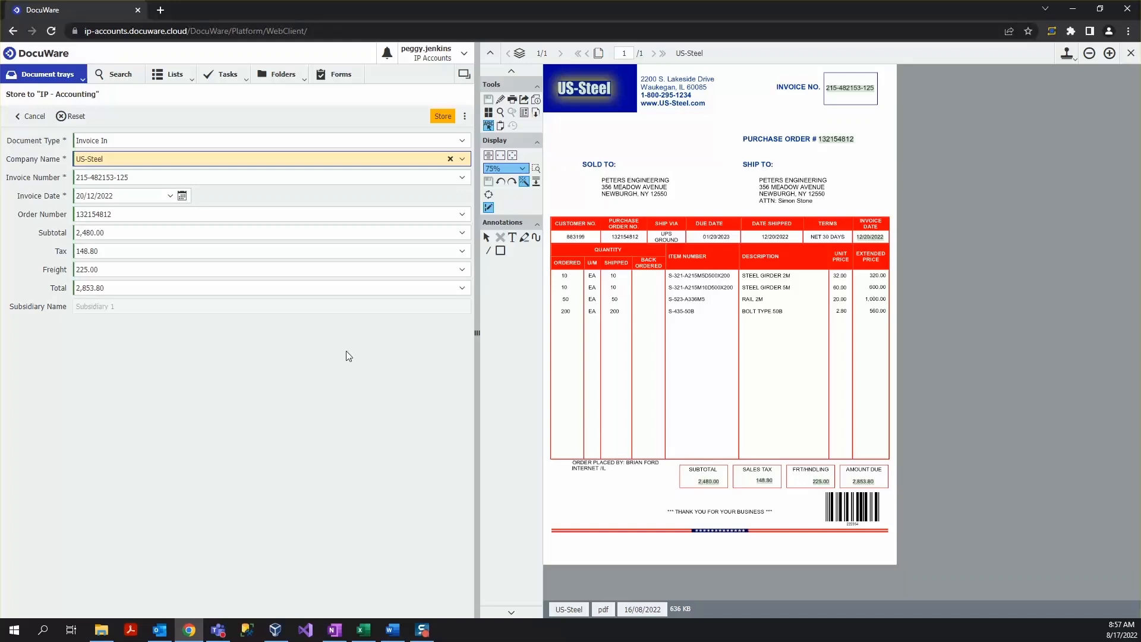
- Refill the Invoice Number by selecting the number on the invoice, then store the document to the file cabinet
left_click(433, 178)
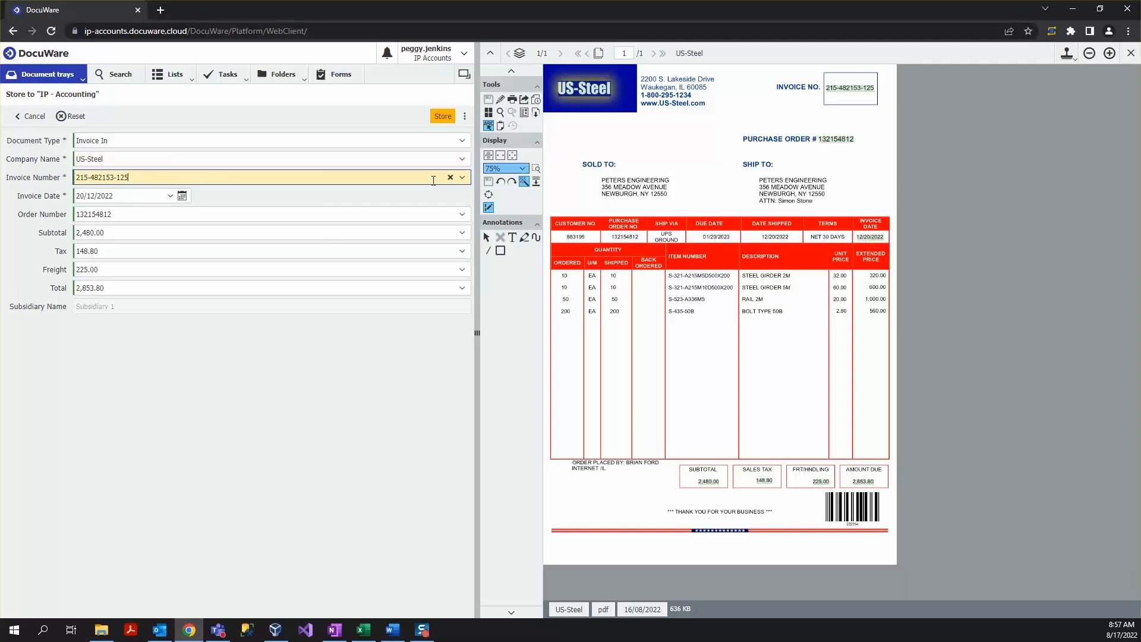
left_click(450, 178)
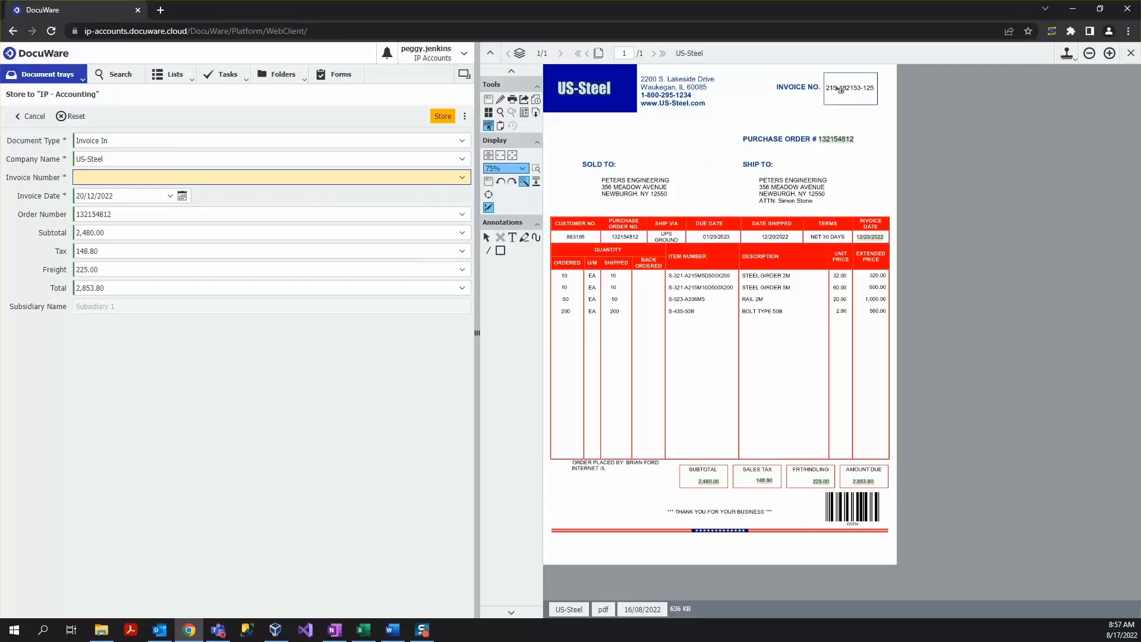
left_click_drag(832, 90, 881, 96)
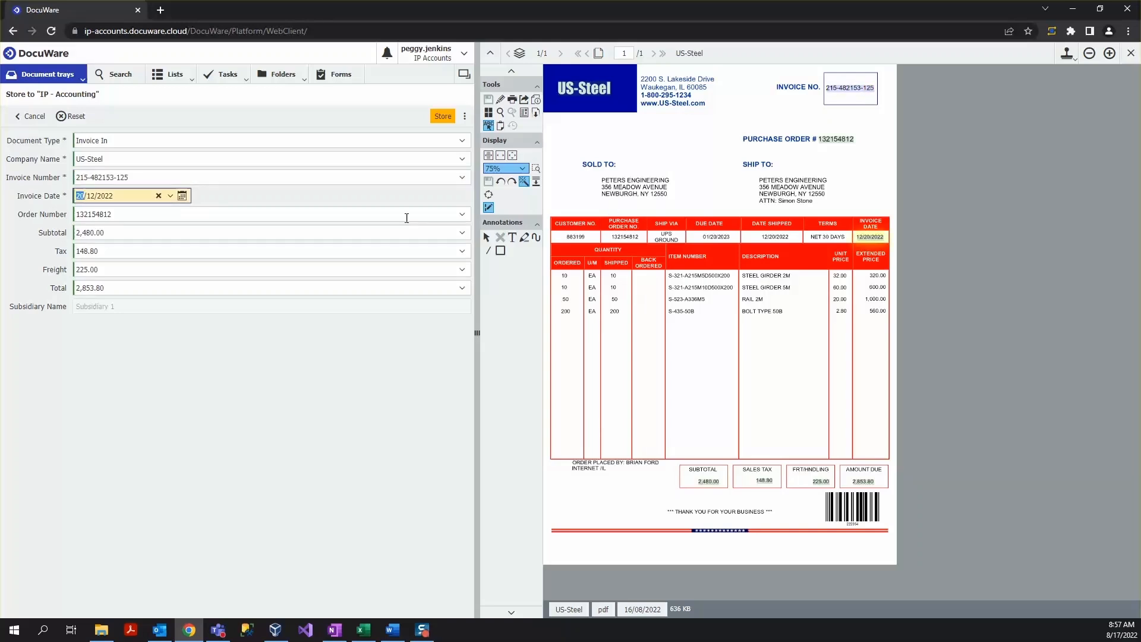
left_click(244, 173)
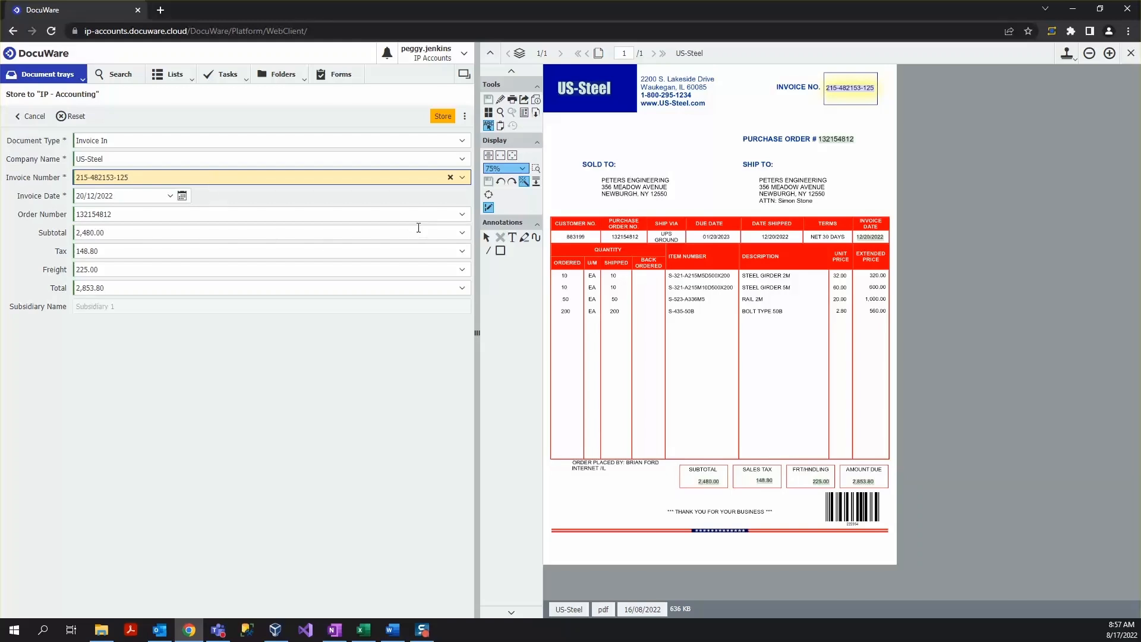
left_click(448, 121)
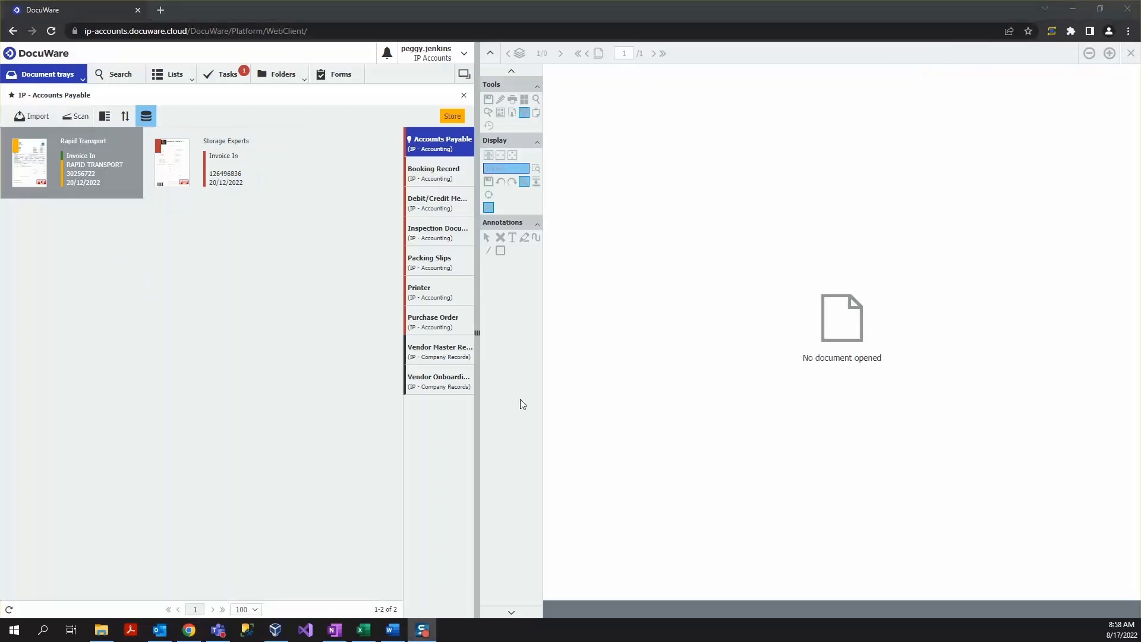
- Open the IP - Accounting - Invoice Search dialog in a new search tab
left_click(362, 435)
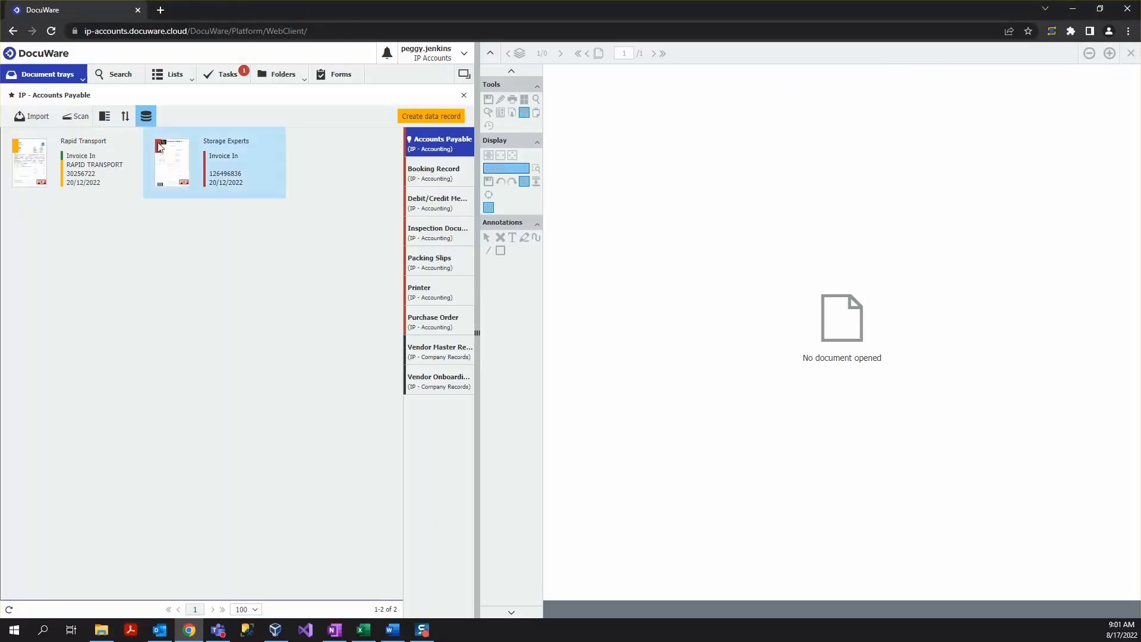
left_click(112, 80)
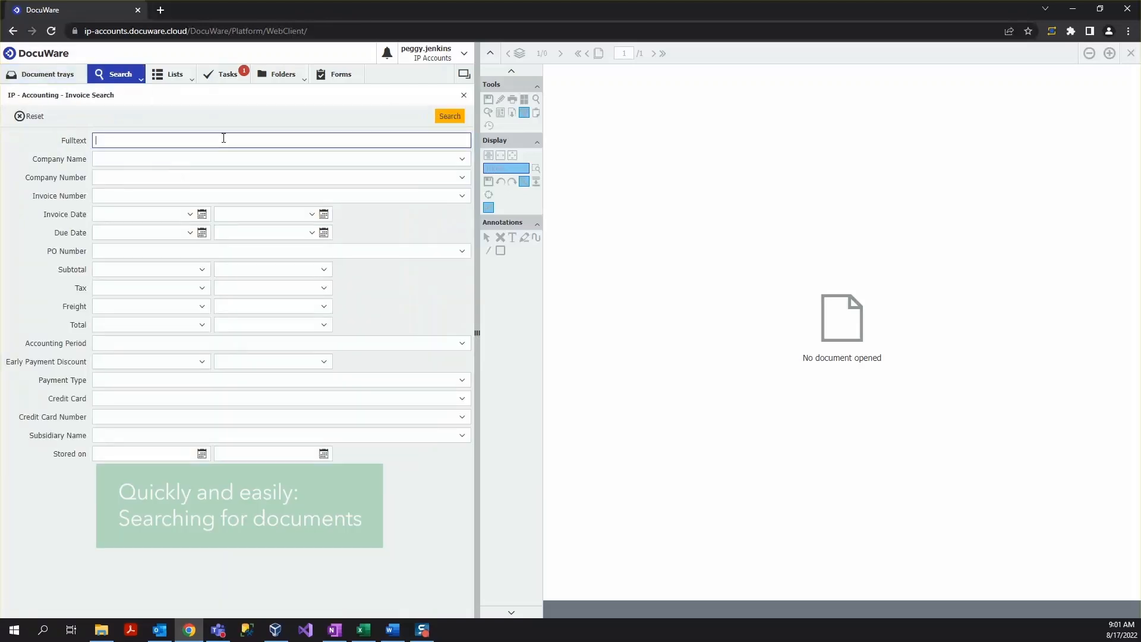
left_click(133, 75)
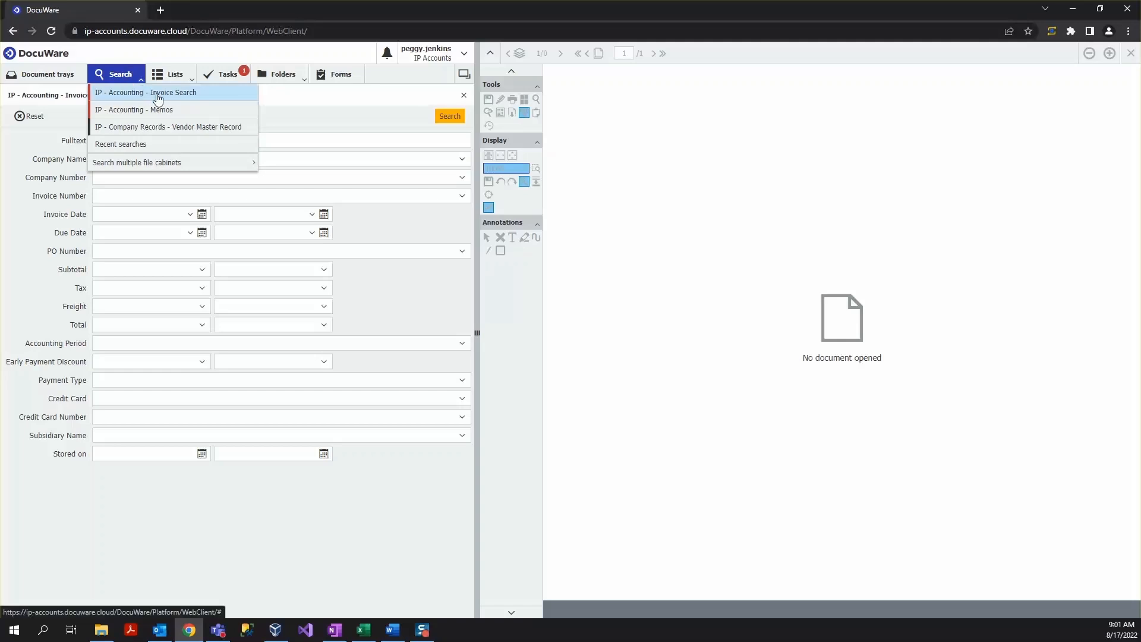
left_click(225, 93)
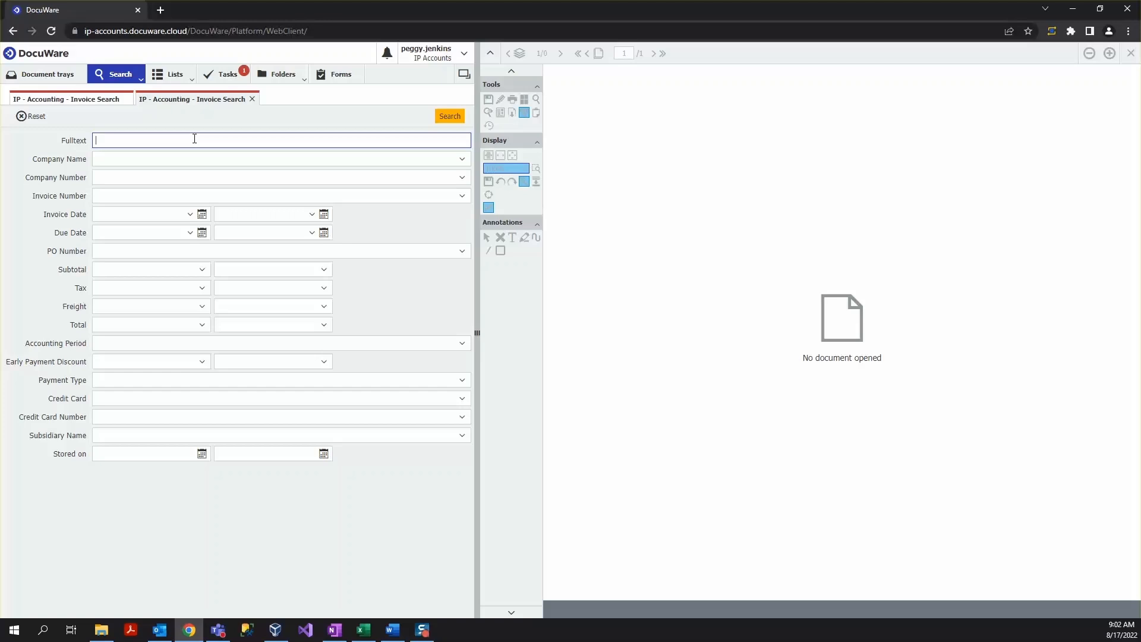
- Run a full-text search for "bolt" and open the first US-Steel invoice result
type("olt")
key("Return")
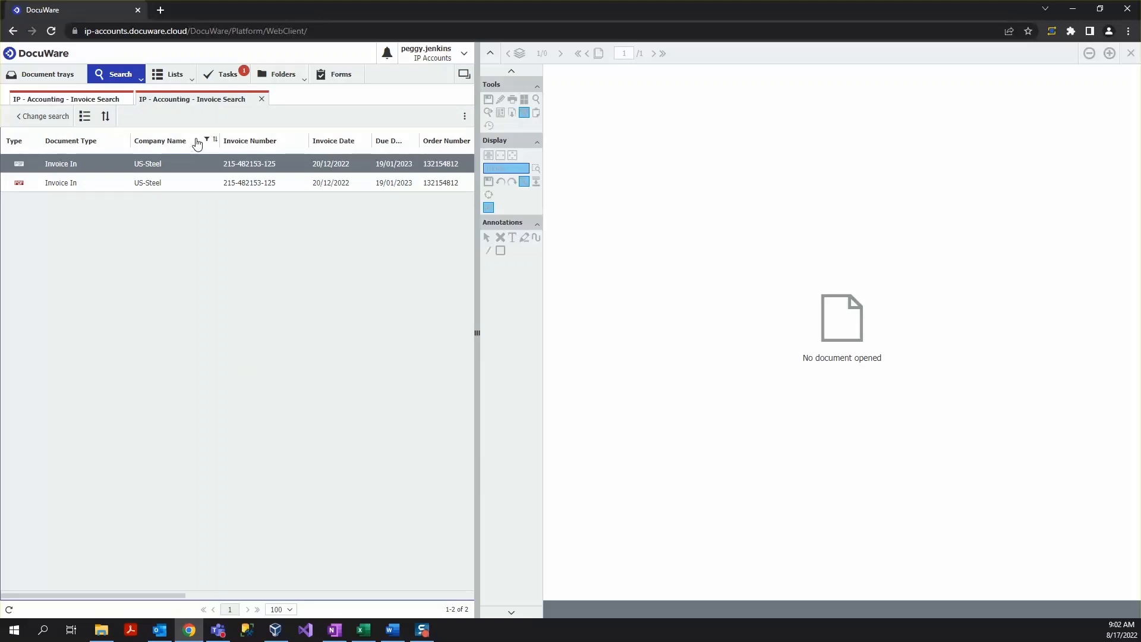
left_click(183, 165)
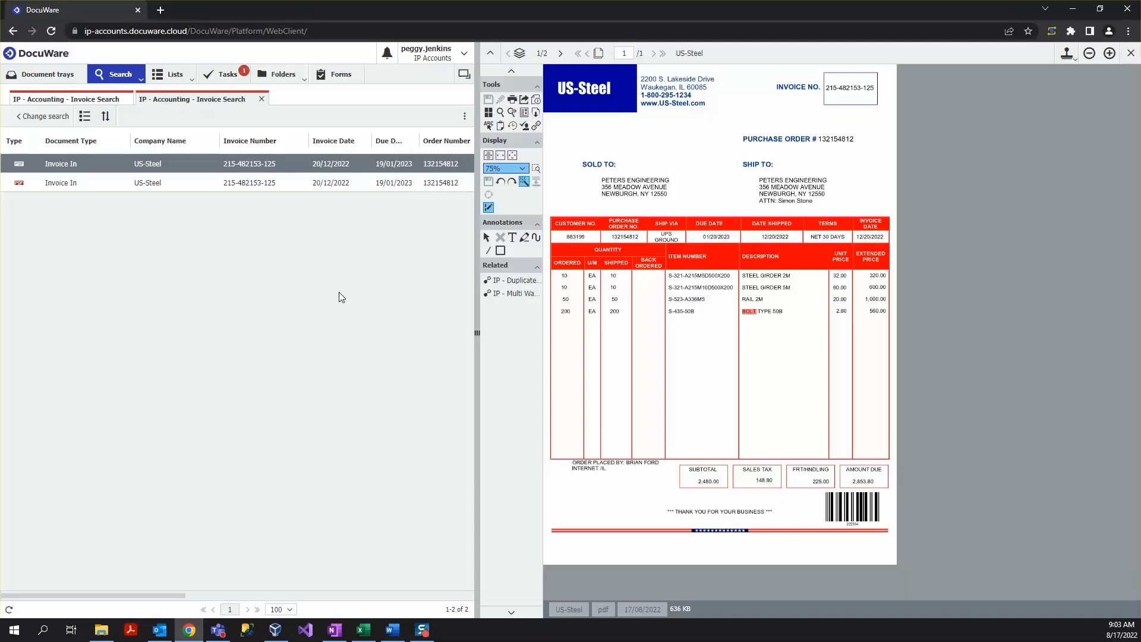
- Browse the Accounts Payable by Year folder down through 2022 and Dec into the US-Steel folder
left_click(282, 77)
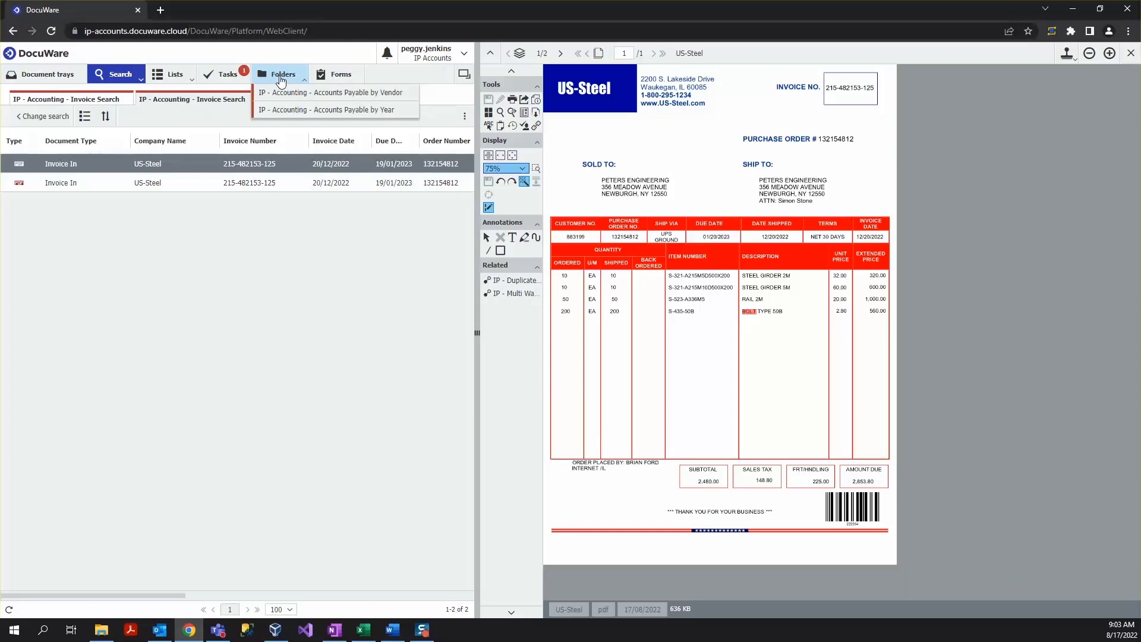
left_click(309, 110)
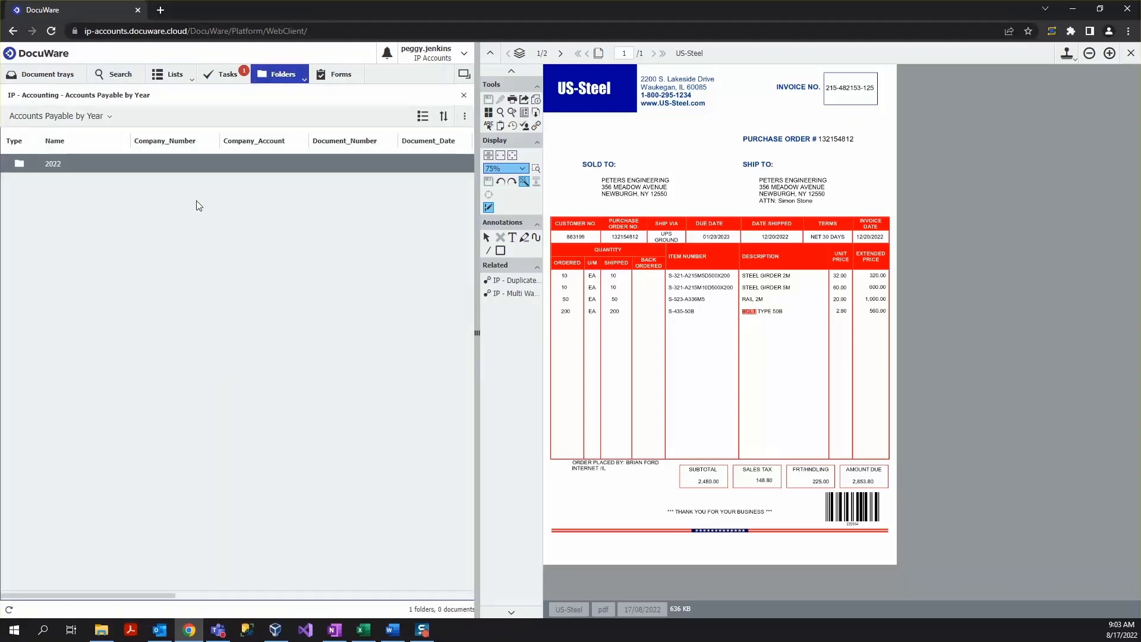
double_click(69, 162)
double_click(68, 163)
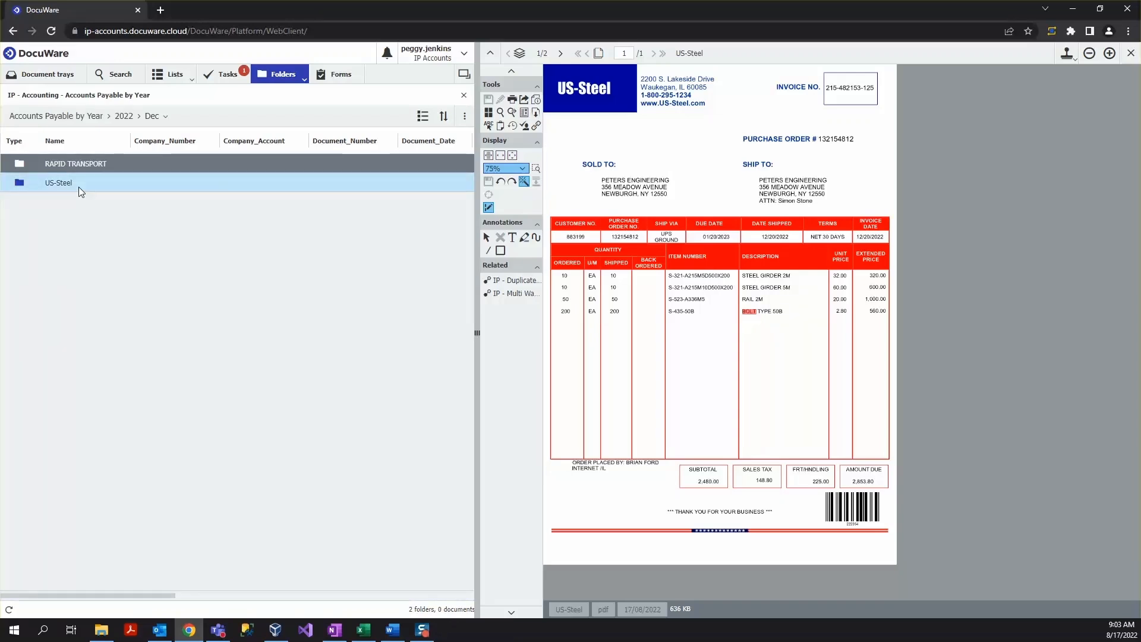
left_click(78, 187)
double_click(79, 187)
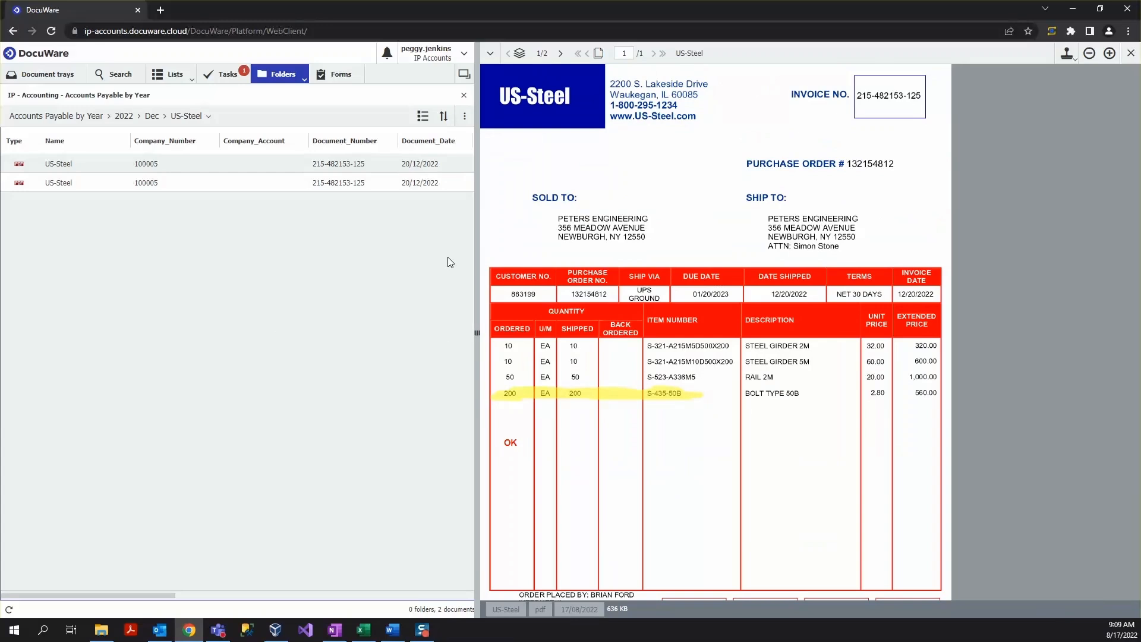
- Toggle the annotation overlay off and on, then open the Share by Email dialog for the invoice
left_click(491, 58)
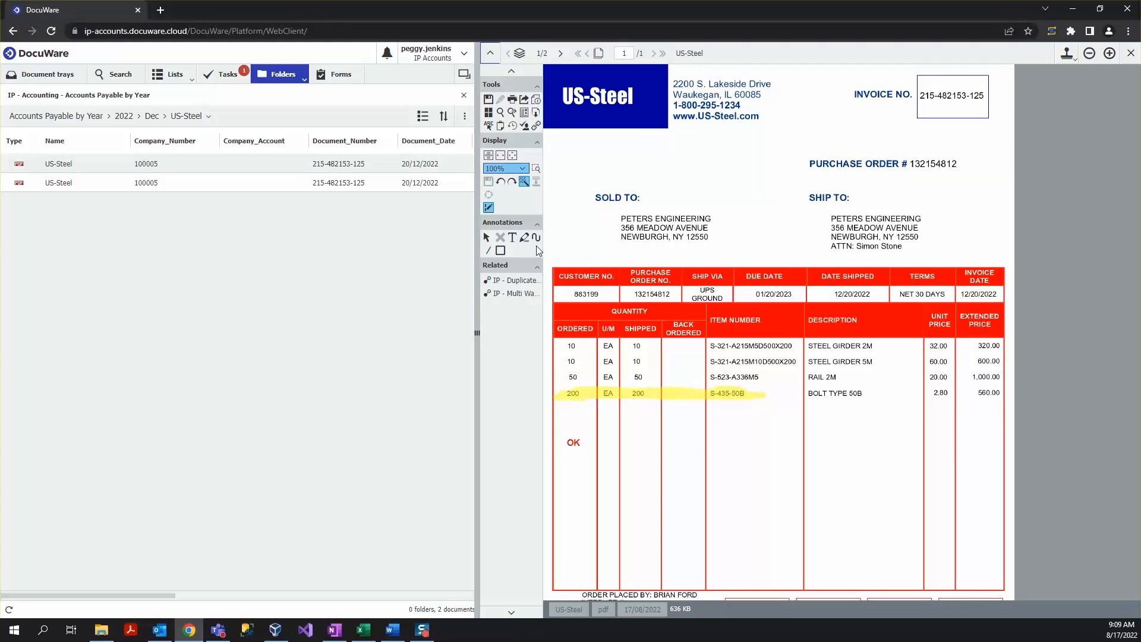
left_click(489, 208)
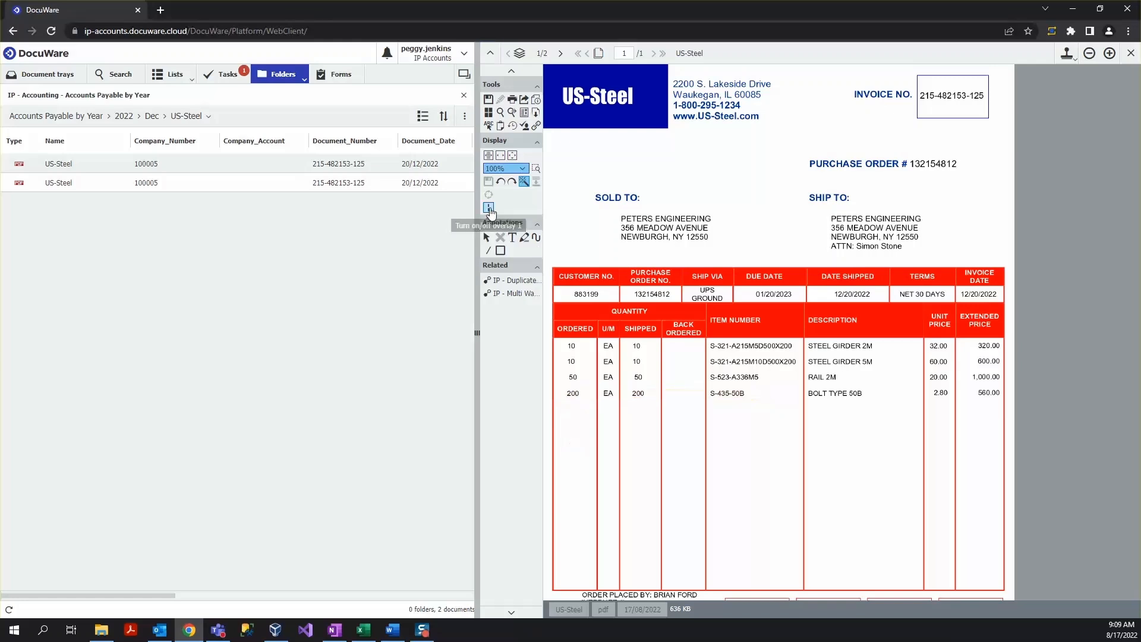
left_click(488, 208)
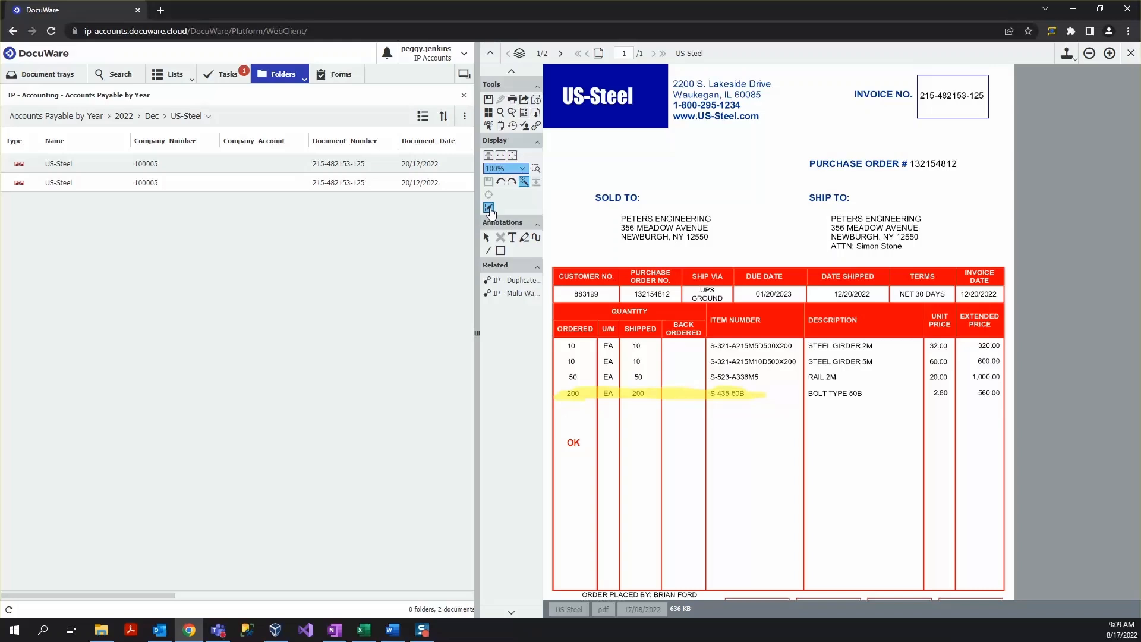
left_click(524, 102)
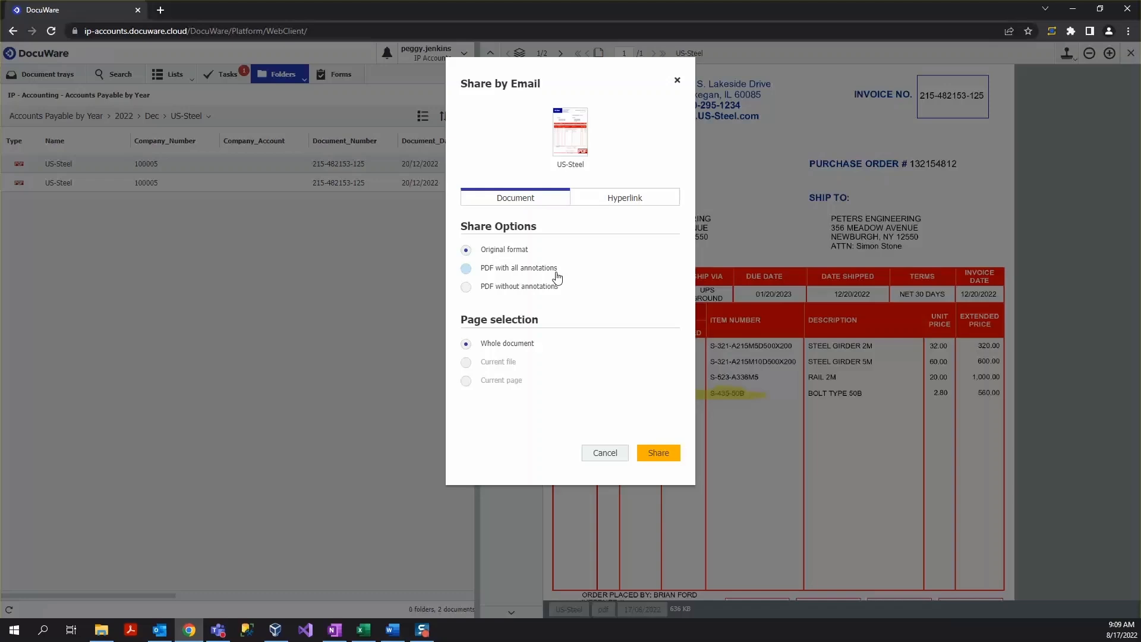
- Cancel the email share and open the Profile & Settings dialog
left_click(604, 454)
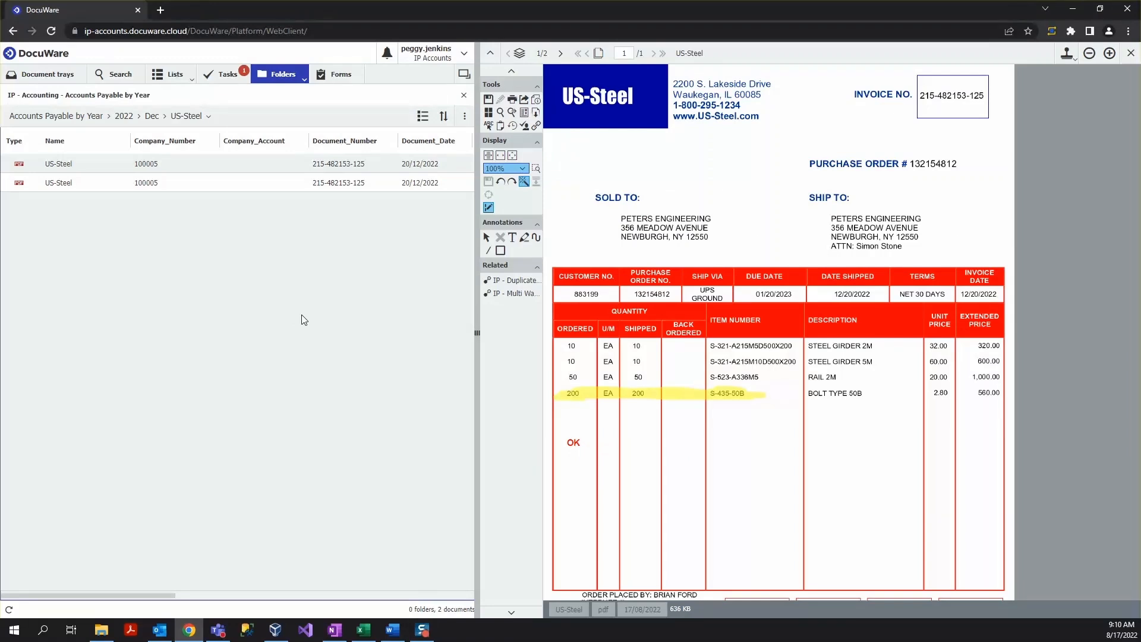
left_click(444, 62)
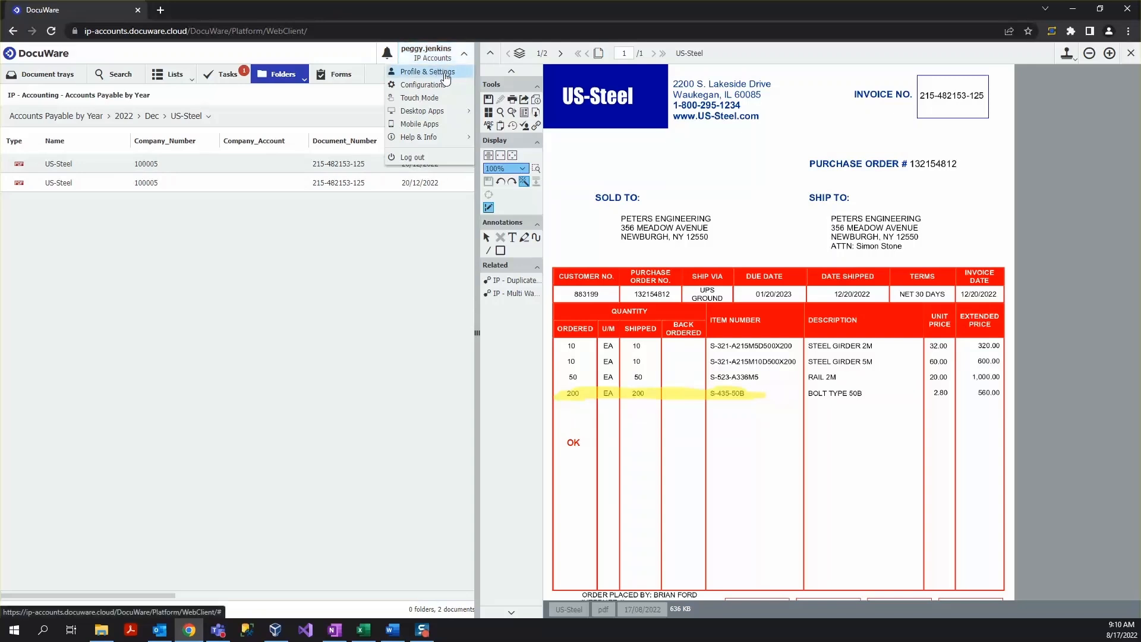
left_click(440, 72)
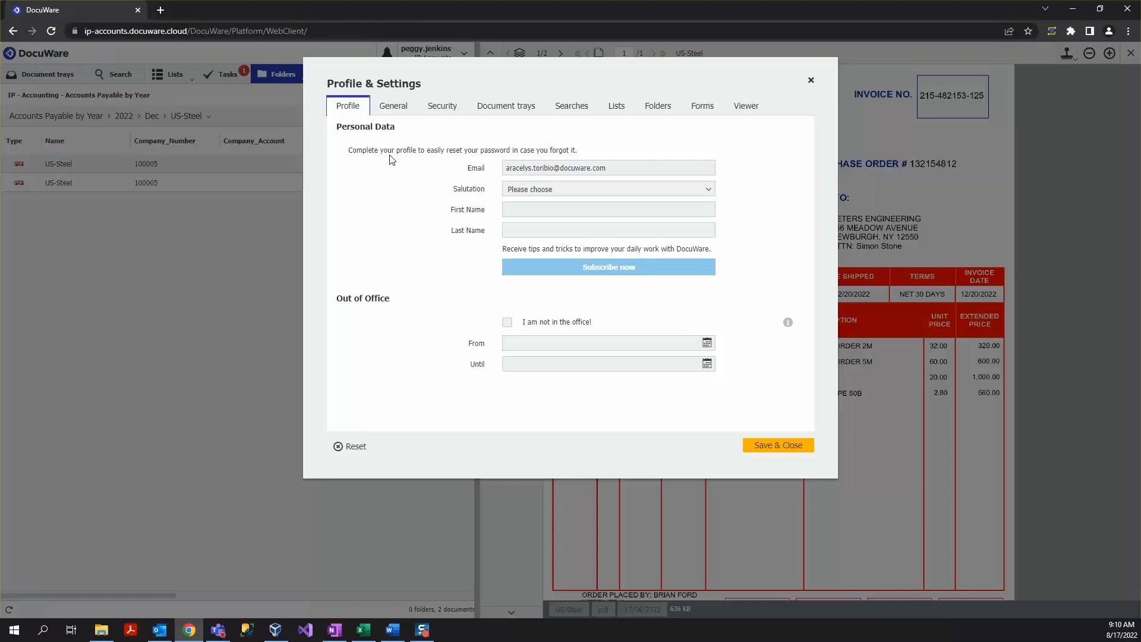
- Review the Security page, then hide and re-show the IP - Purchase Orders document tray
left_click(437, 115)
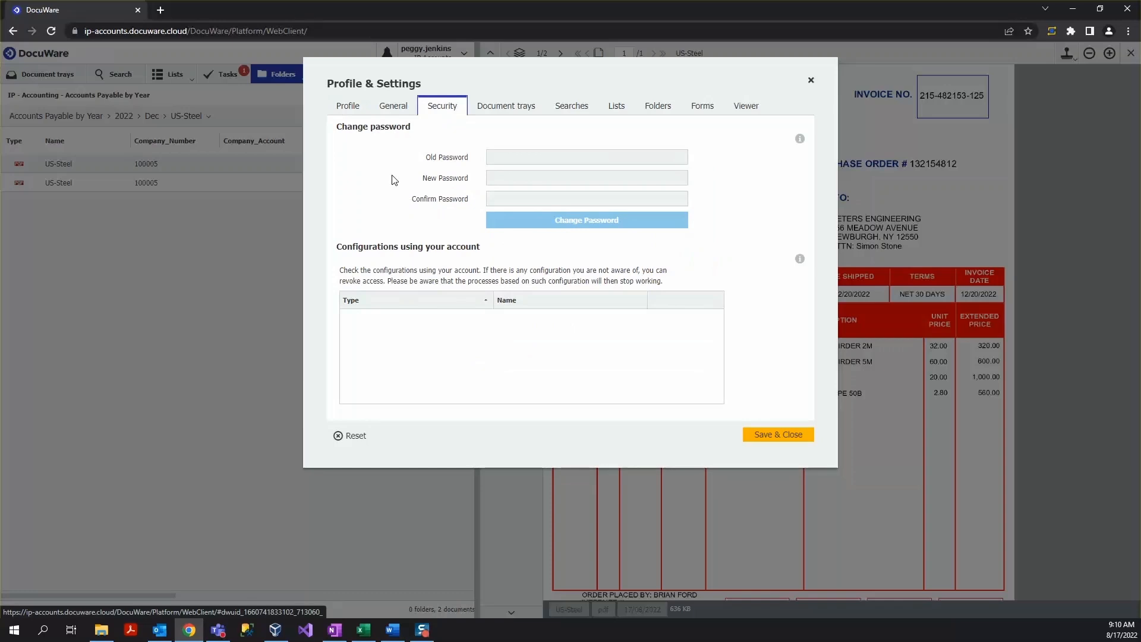
left_click(501, 115)
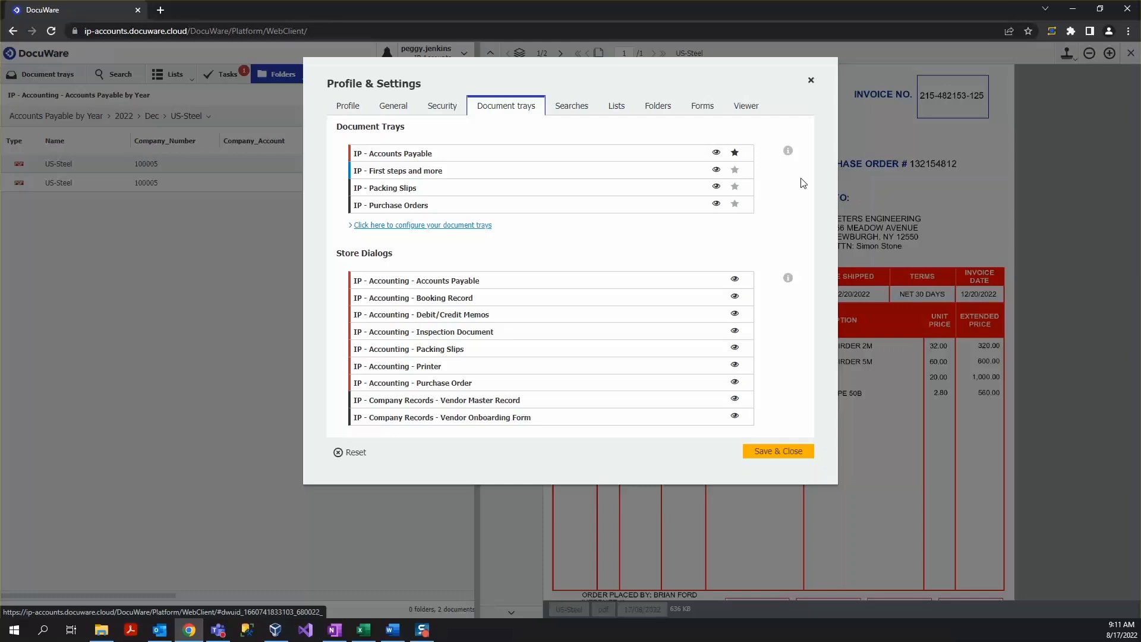
left_click(717, 205)
left_click(734, 204)
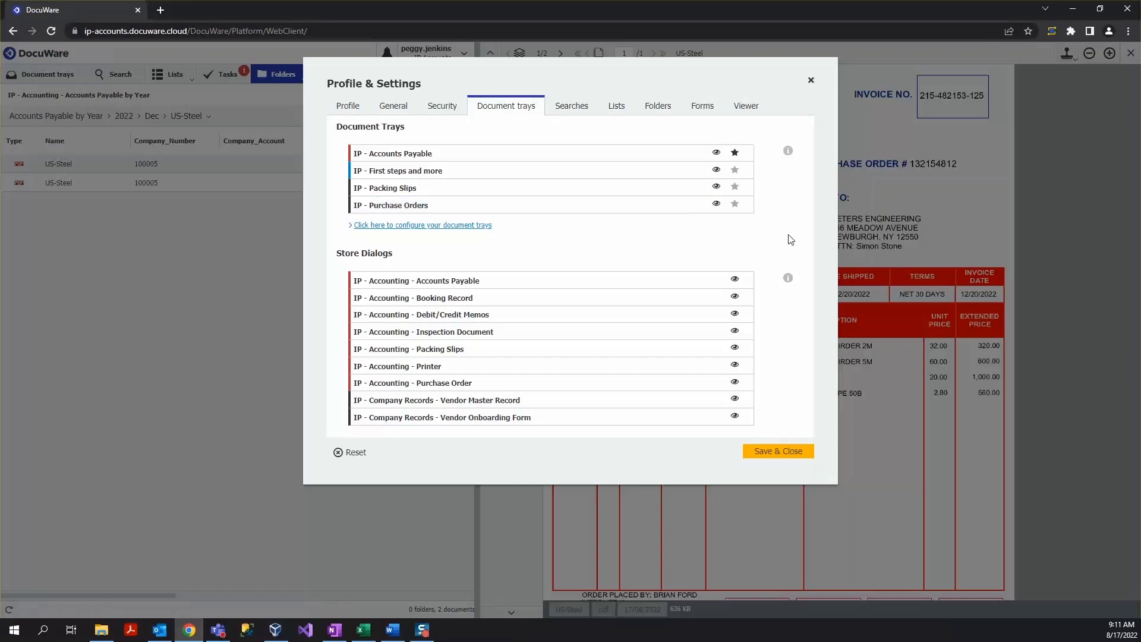
- Open the Searches settings and try reordering the IP - Company Records - Vendor Master Record search dialog
left_click(573, 110)
mouse_move(788, 244)
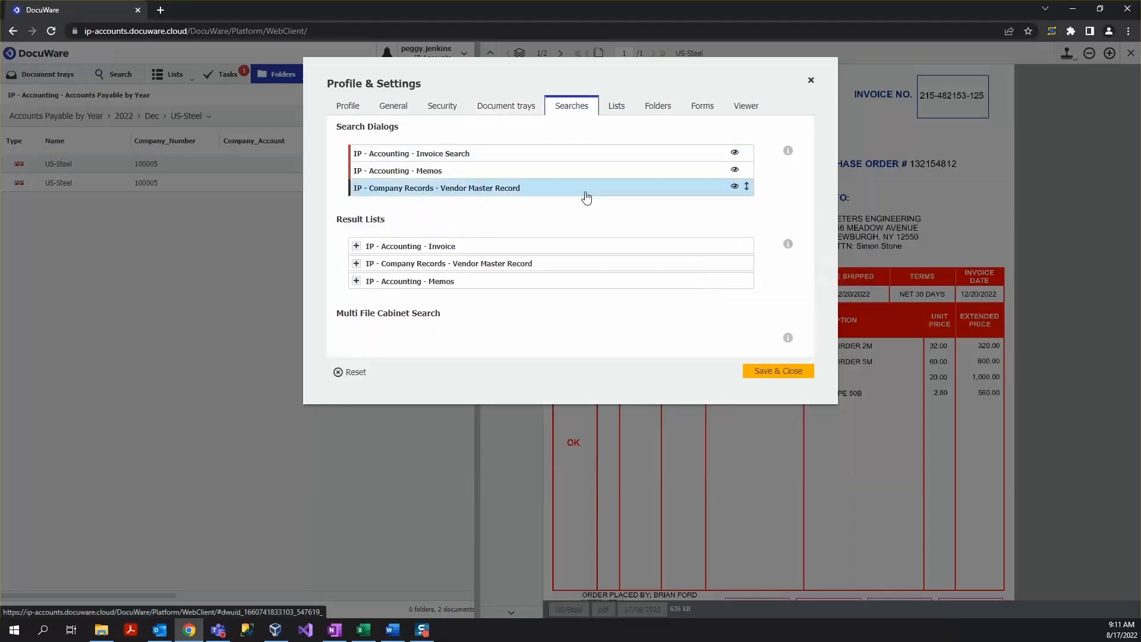
mouse_move(587, 197)
left_mouse_down()
mouse_move(584, 166)
mouse_move(593, 204)
left_mouse_up()
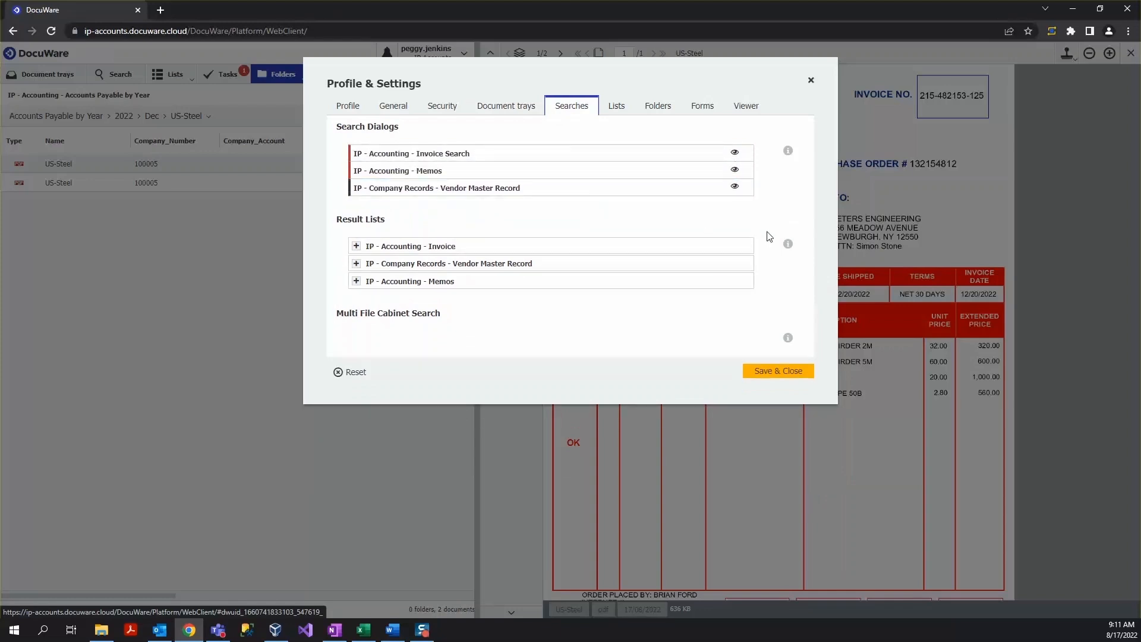
- In the Viewer settings, expand the Display toolbar group and deactivate Rotate page left for viewing
left_click(749, 113)
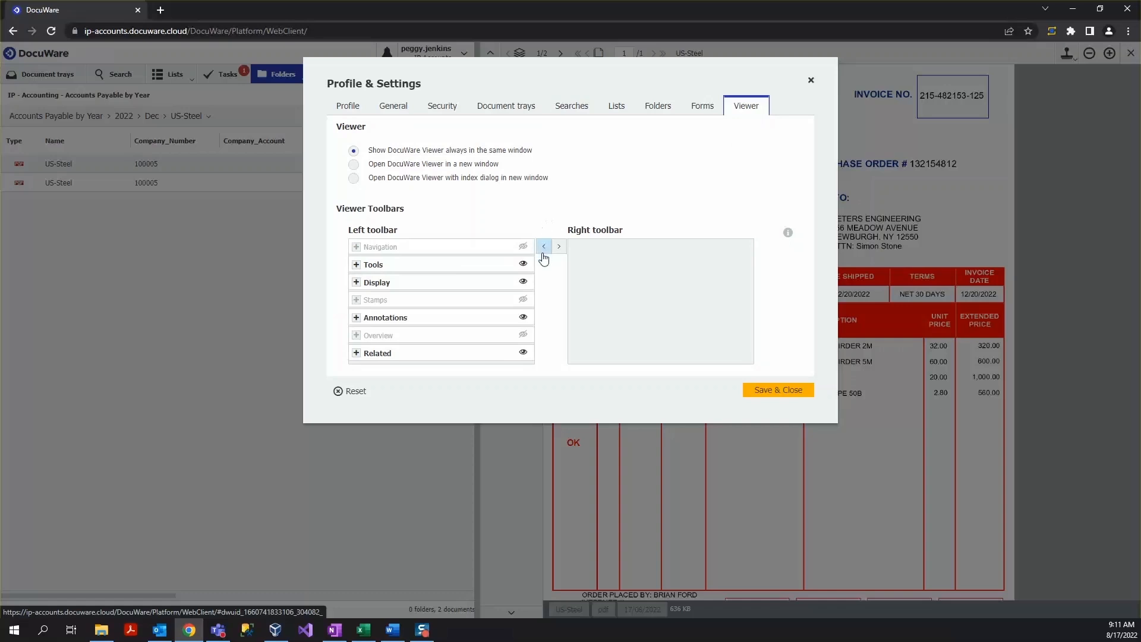
left_click(362, 284)
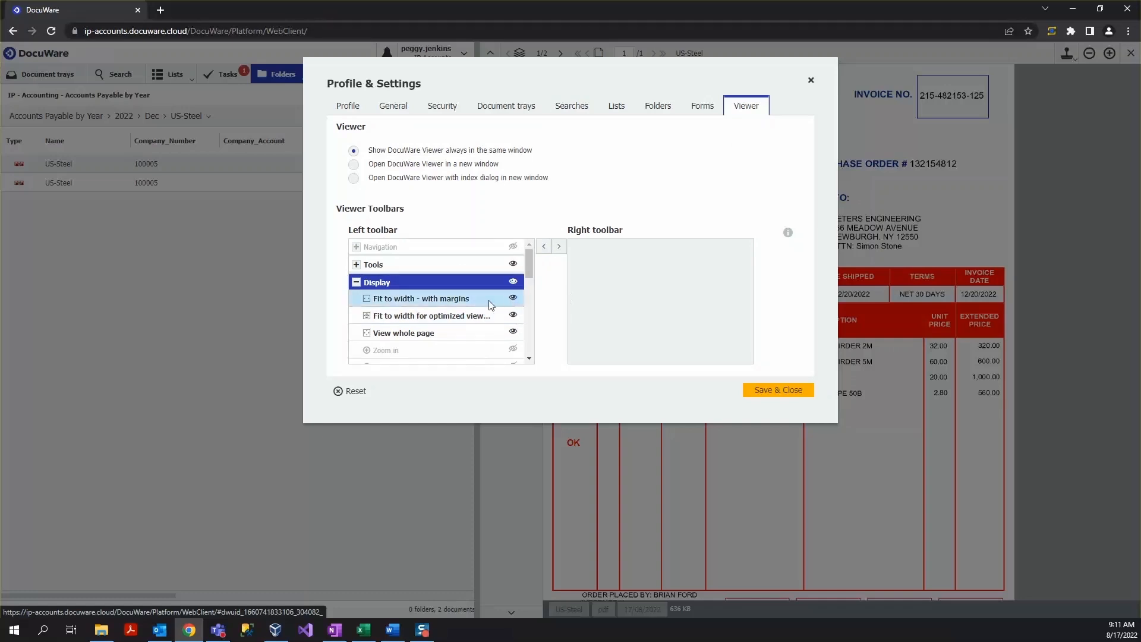
scroll(482, 312, "down", 1)
scroll(481, 312, "down", 2)
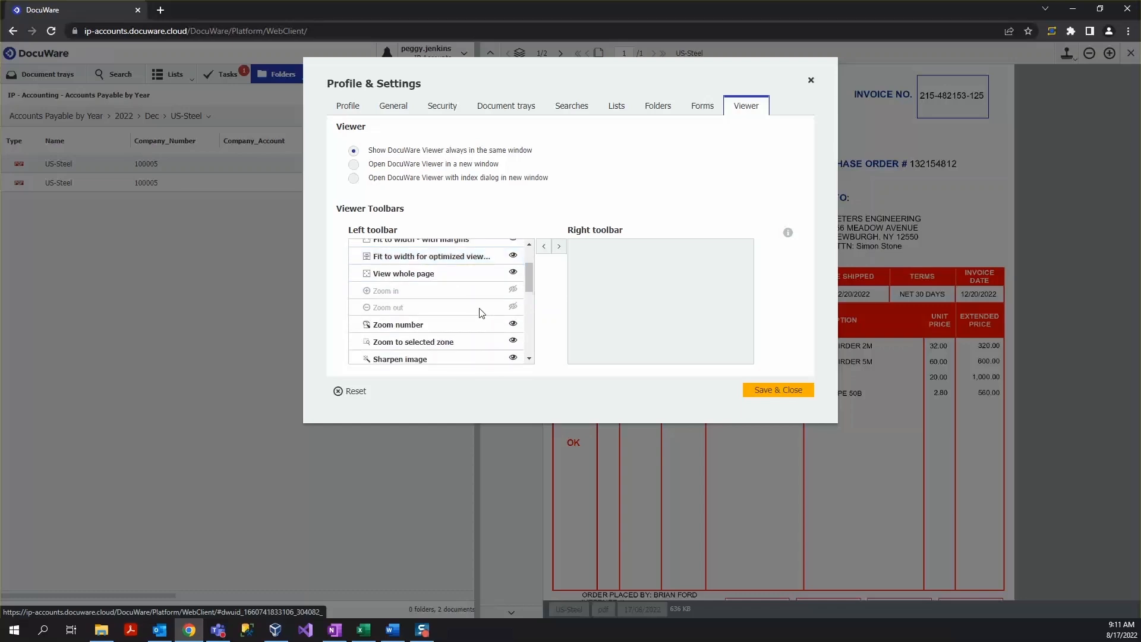
scroll(481, 314, "down", 2)
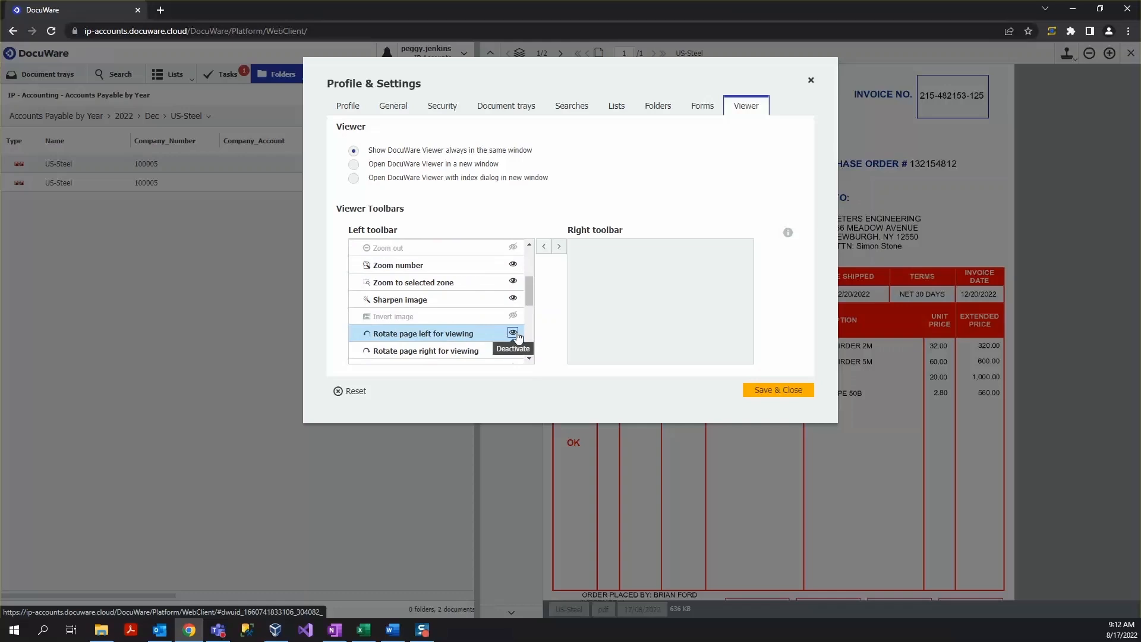
left_click(514, 334)
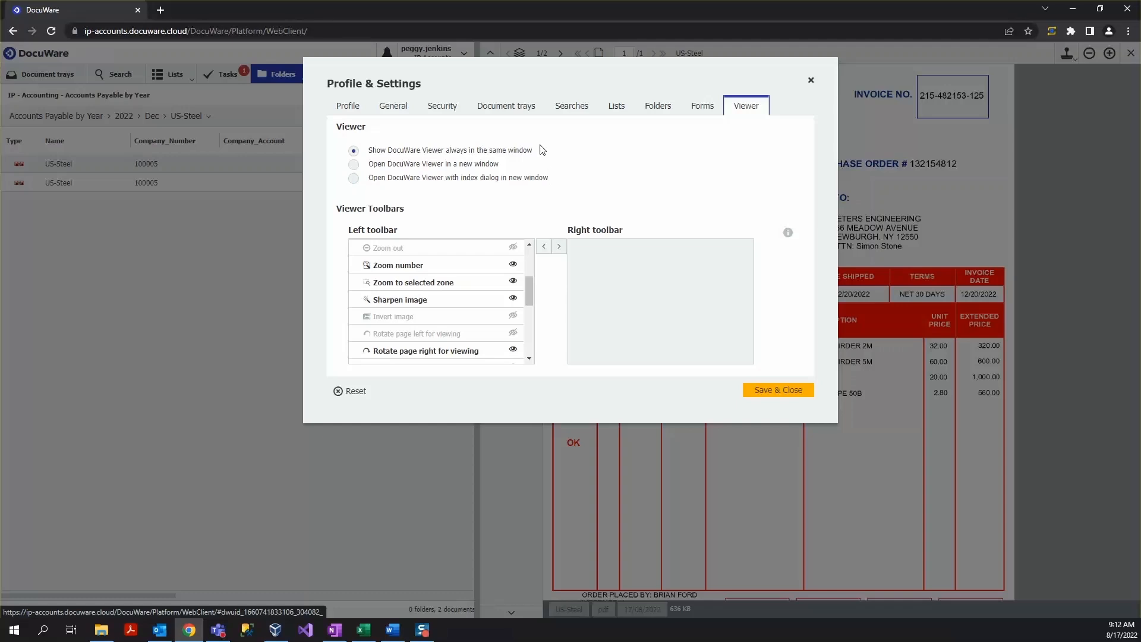
mouse_move(475, 169)
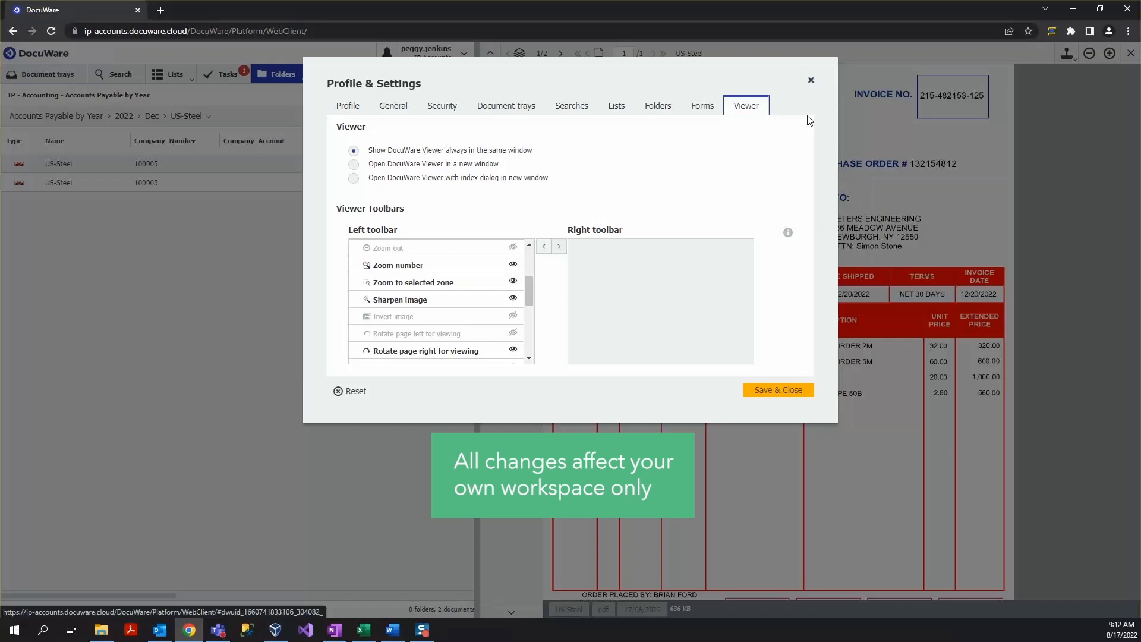
left_click(812, 82)
left_click(595, 344)
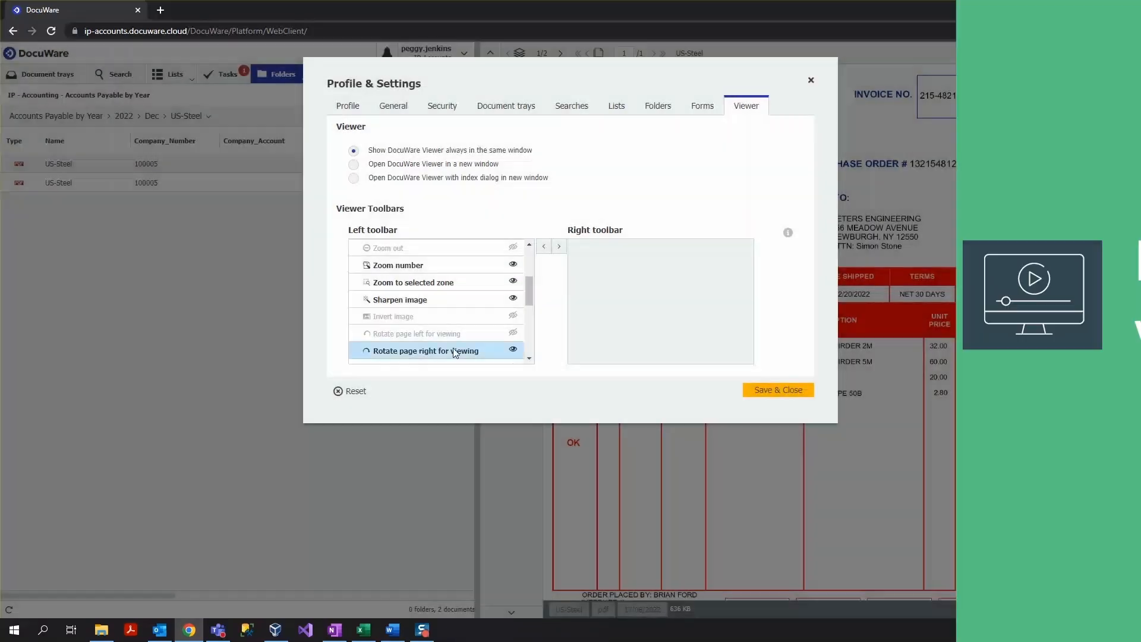